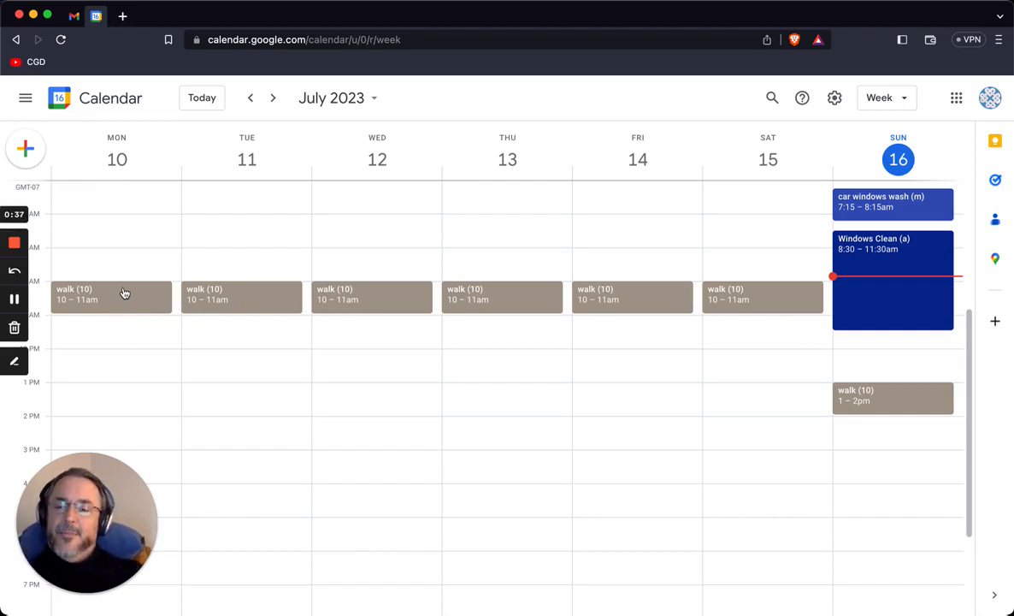
click(124, 294)
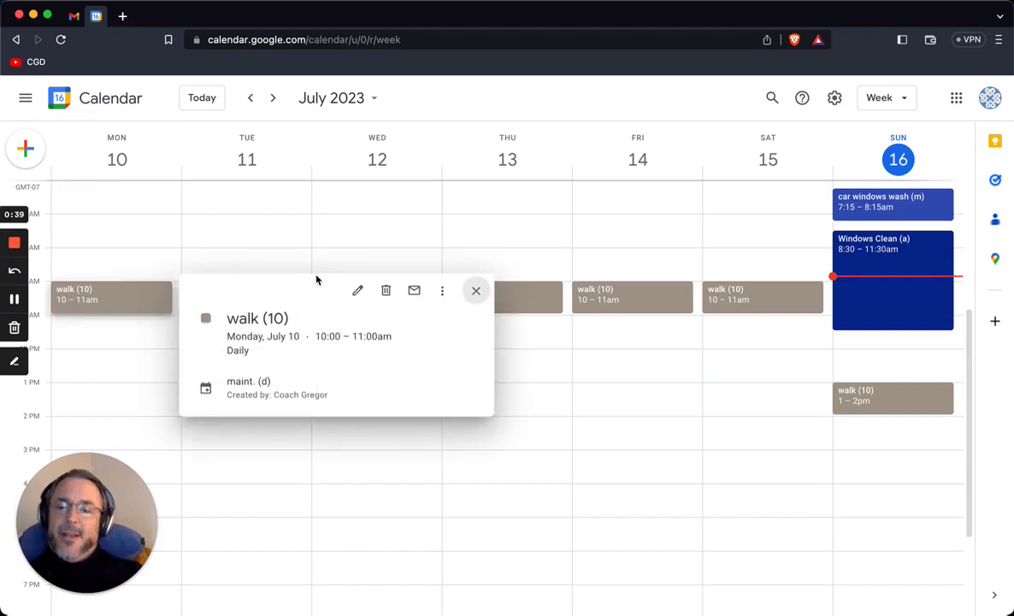
click(356, 290)
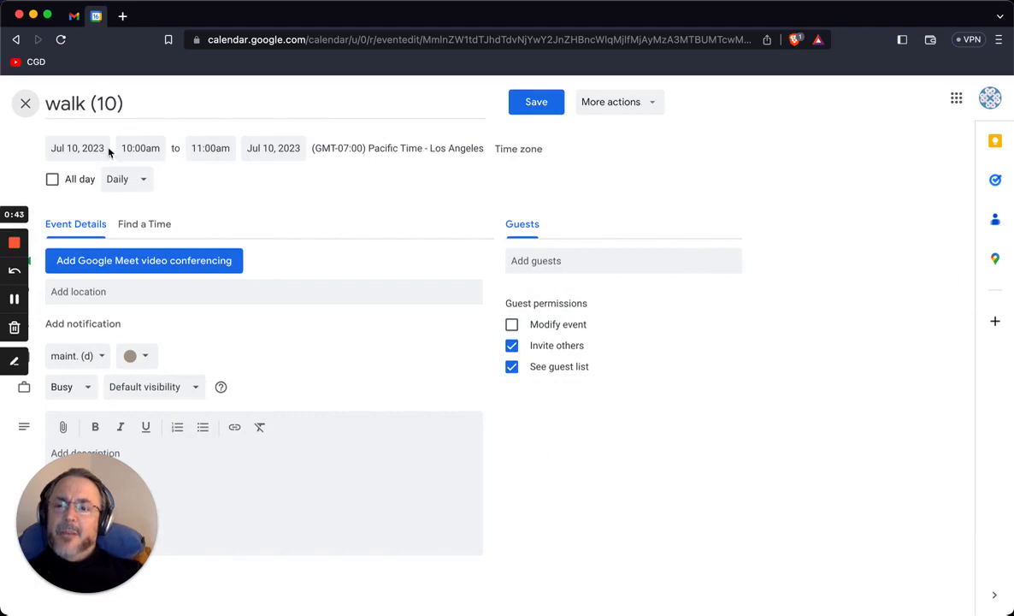
click(26, 102)
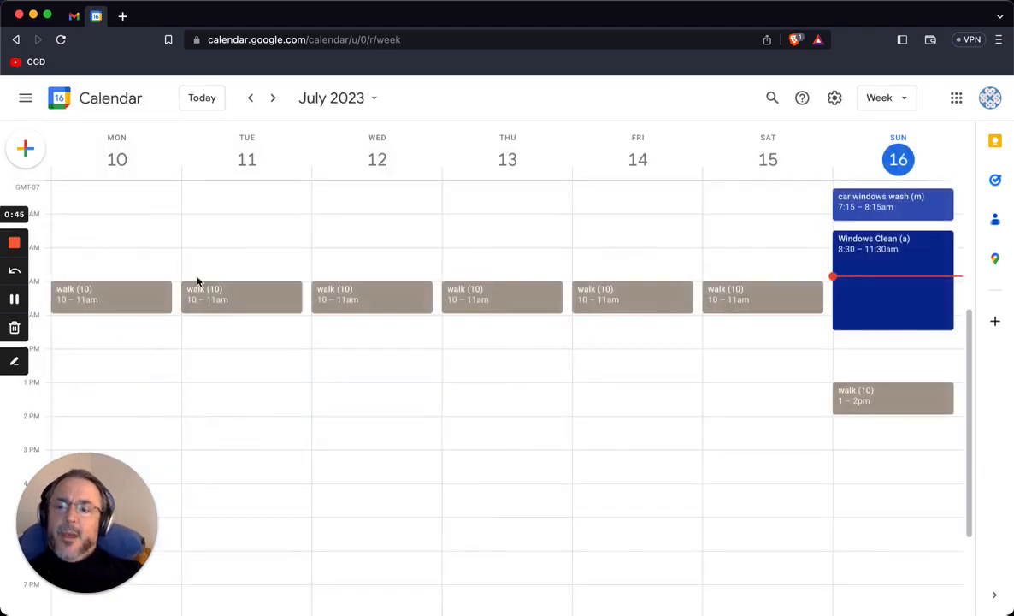
Shorten the daily walk (10) event to 10:00–10:15am, applying the change to this and following events
drag(147, 291, 151, 289)
click(541, 340)
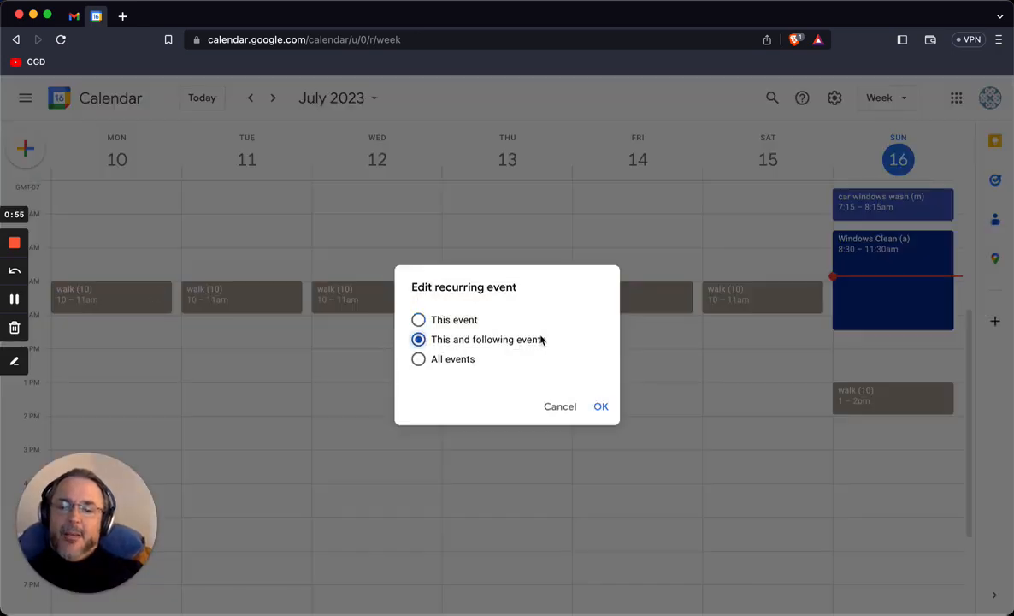
click(602, 407)
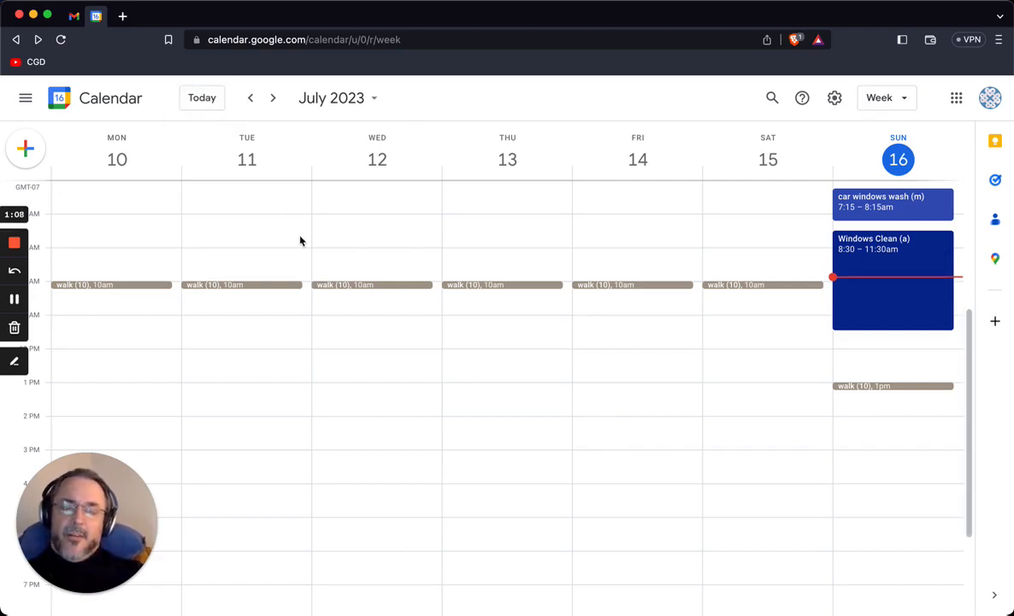
Move the start of the daily walk (10) series to Jul 16, 2023 for this and following events, and check the following week
click(149, 285)
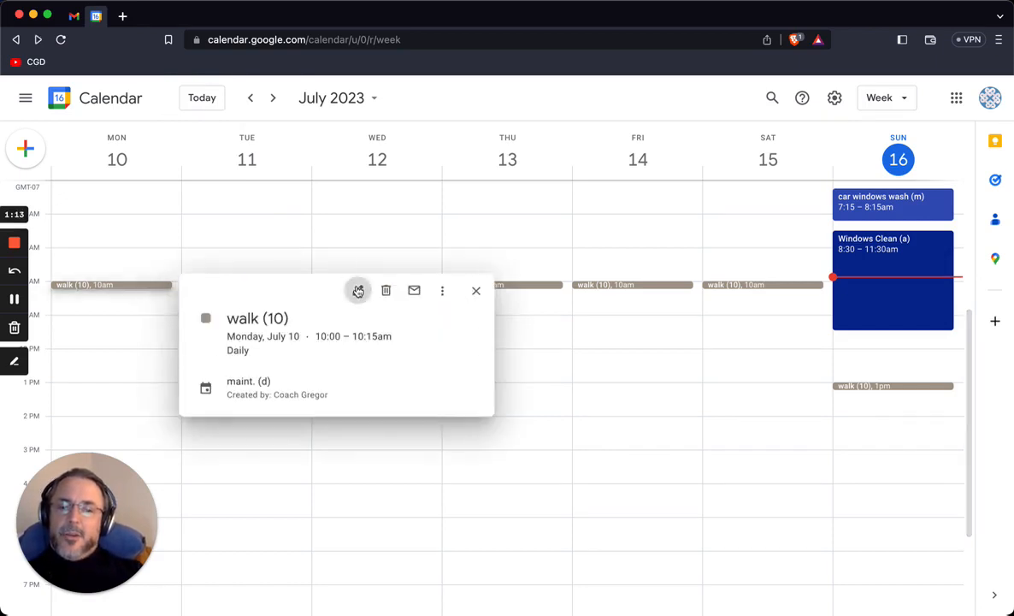
click(357, 290)
click(83, 150)
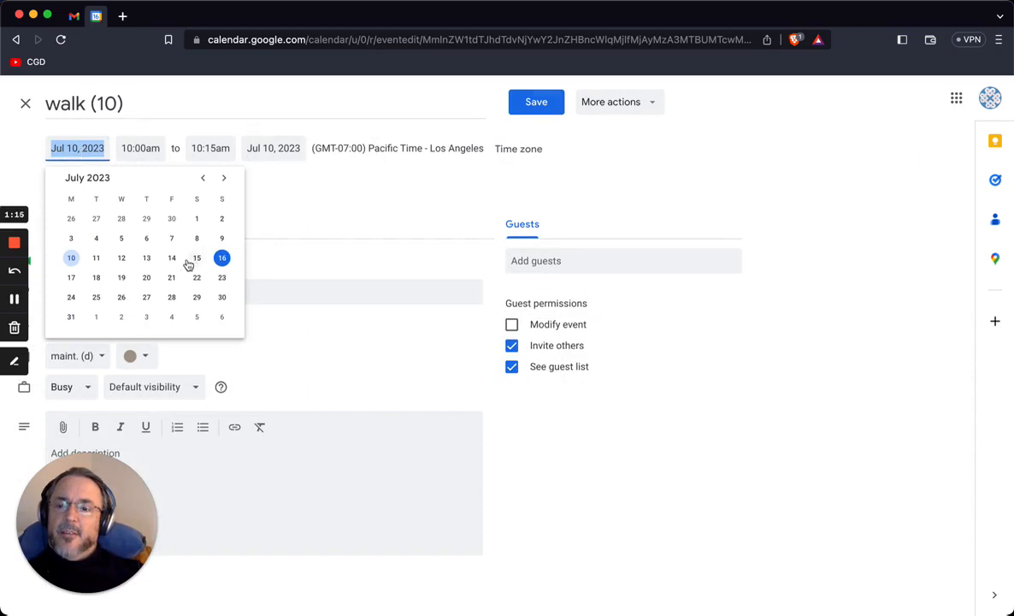
click(223, 260)
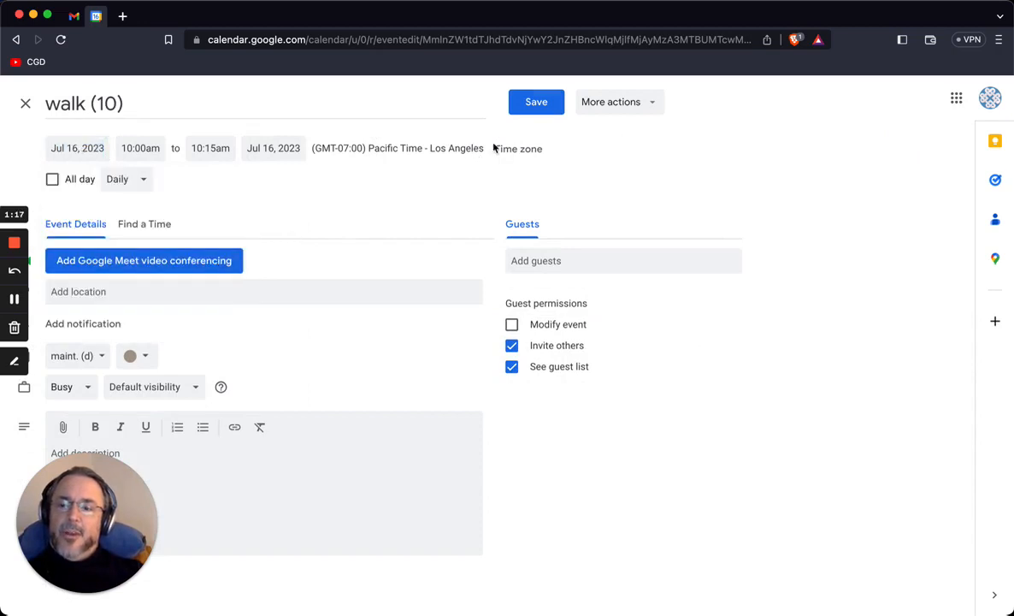
click(536, 103)
click(523, 349)
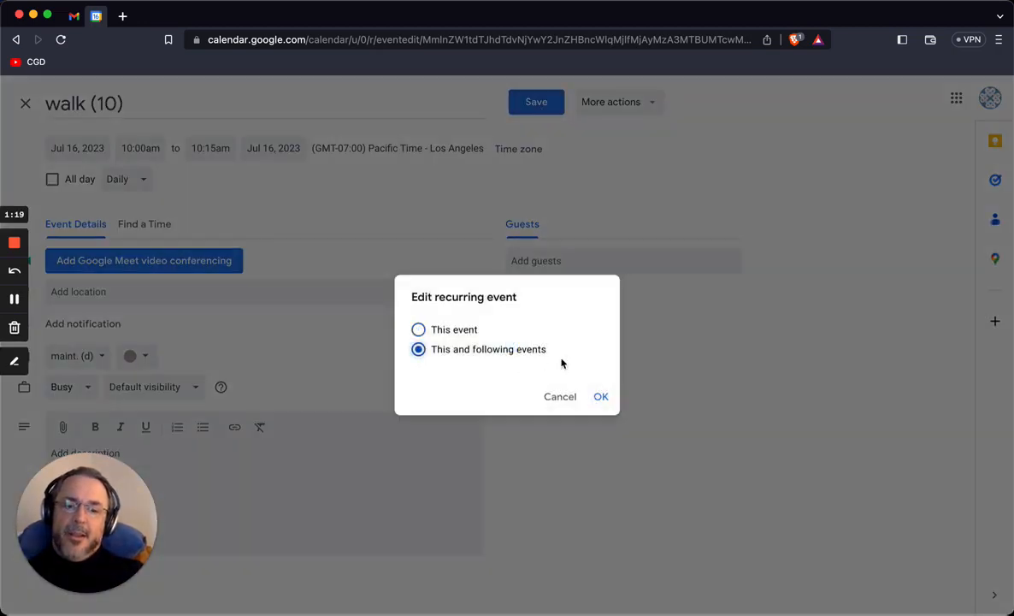
click(601, 397)
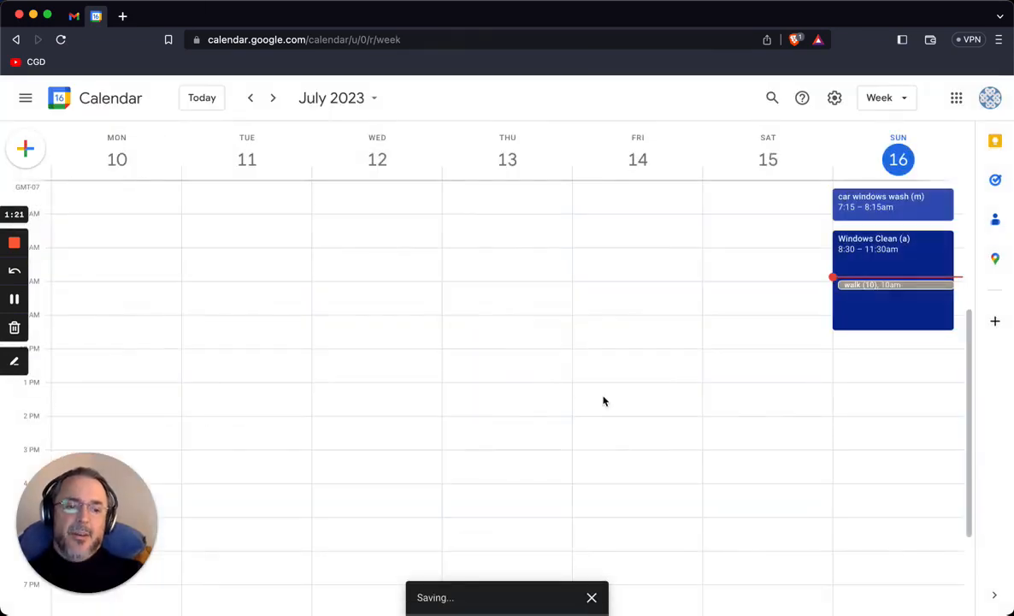
click(273, 98)
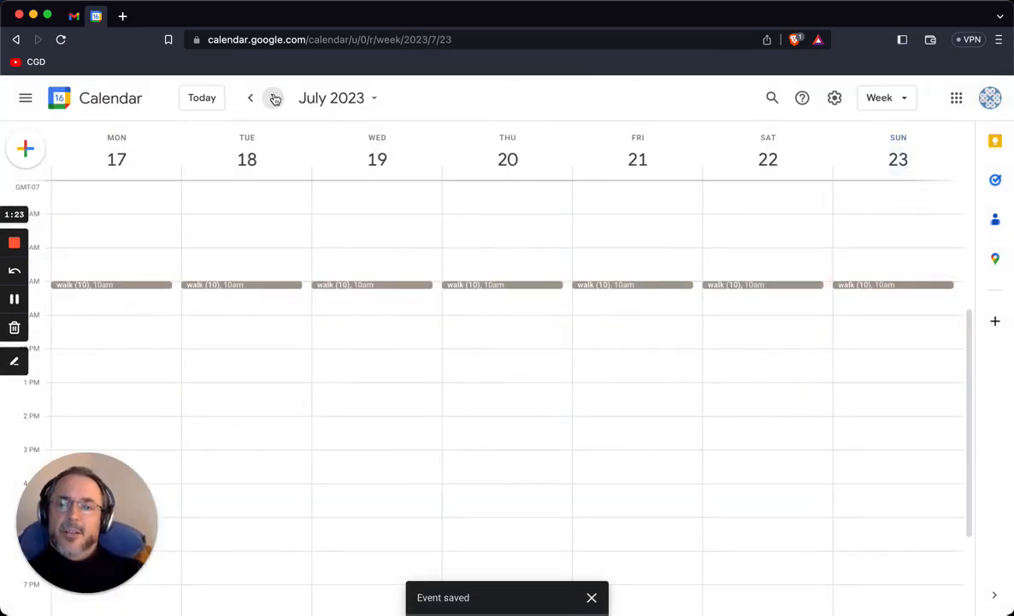
click(252, 98)
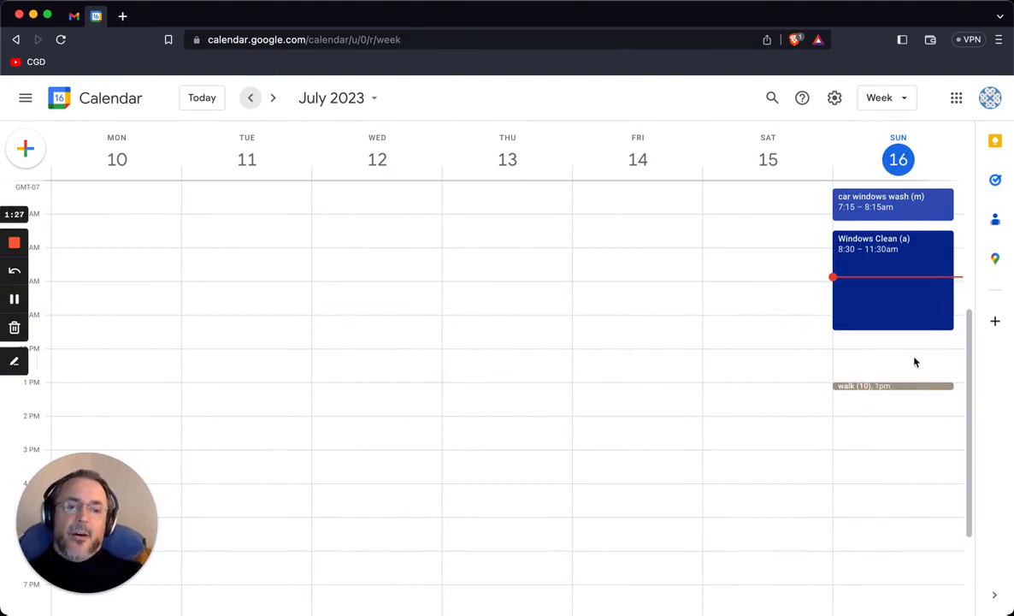
Reschedule Sunday's Windows Clean (a) to 1:30–4:30pm and car windows wash (m) to 11:45am–12:45pm, each for this event only
drag(908, 256, 903, 417)
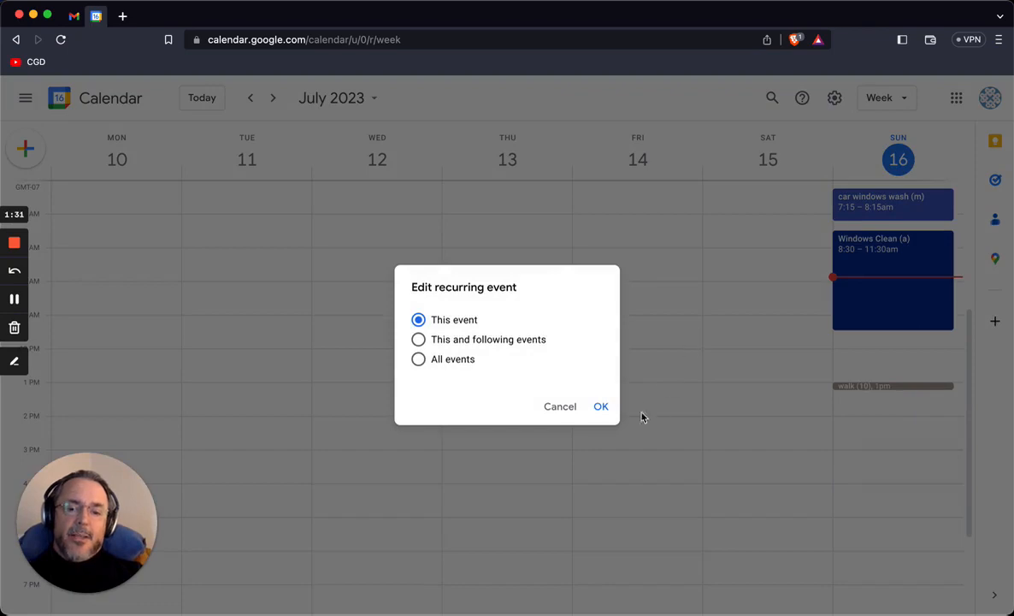
click(603, 407)
drag(896, 208, 899, 357)
click(602, 407)
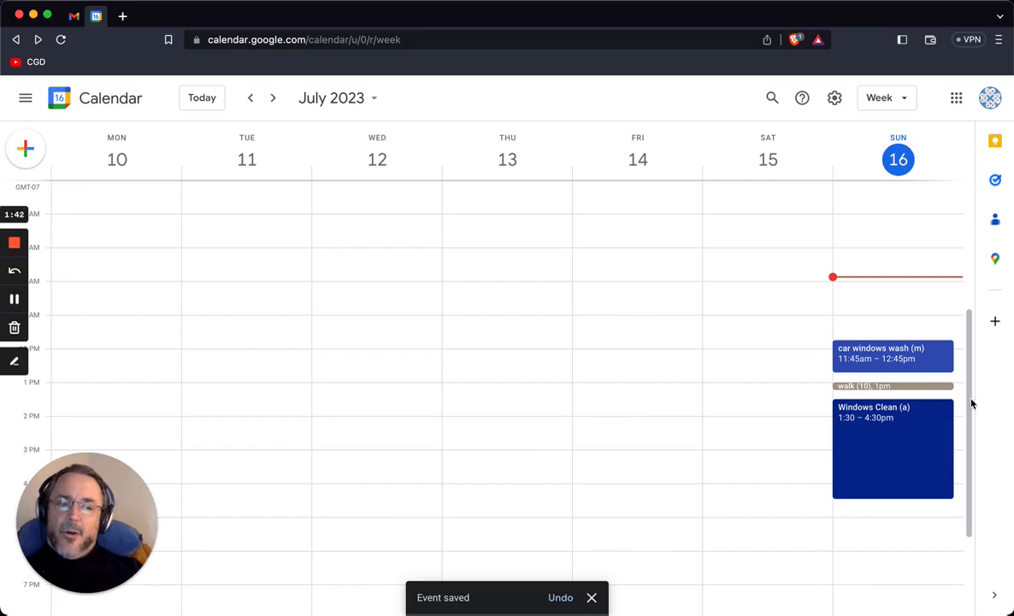
Examine the early-morning hours and the rest of Sunday the 16th in the week view
scroll(976, 340, up, 3)
drag(976, 340, 969, 223)
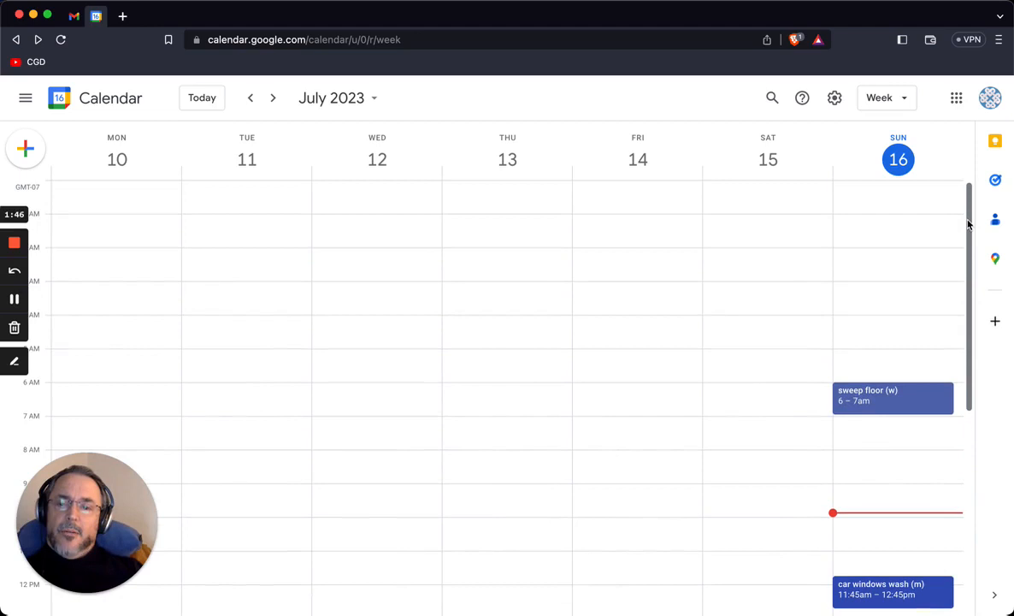
scroll(975, 277, down, 10)
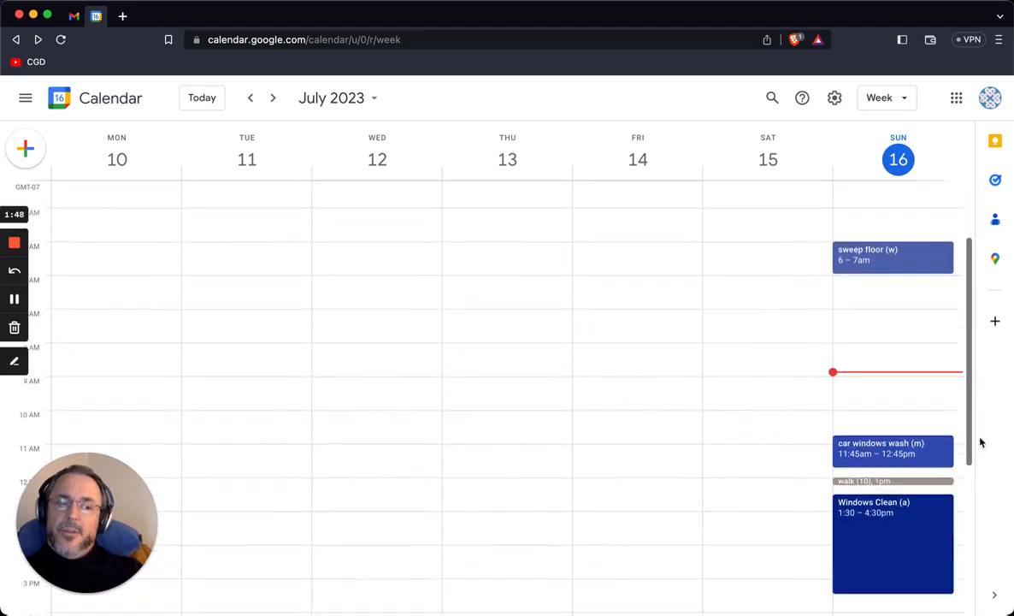
drag(984, 568, 958, 135)
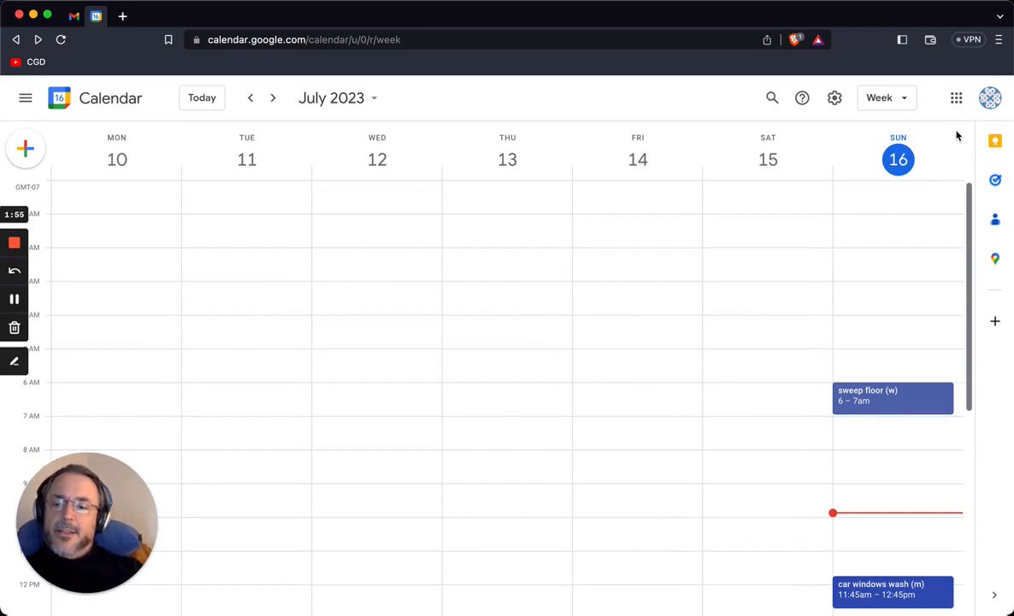
drag(976, 291, 955, 283)
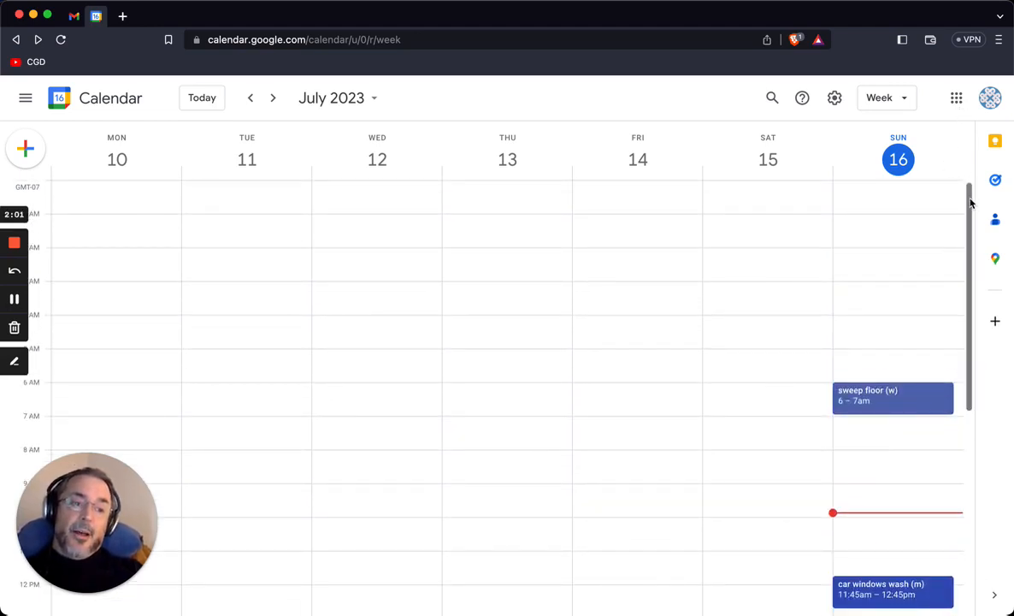
drag(972, 202, 992, 197)
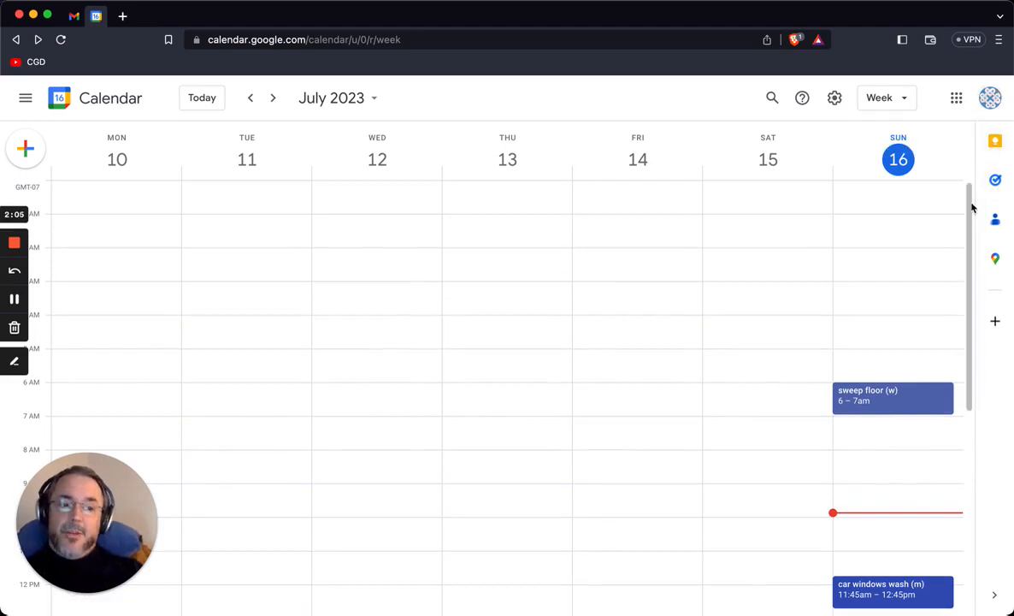
drag(971, 208, 973, 98)
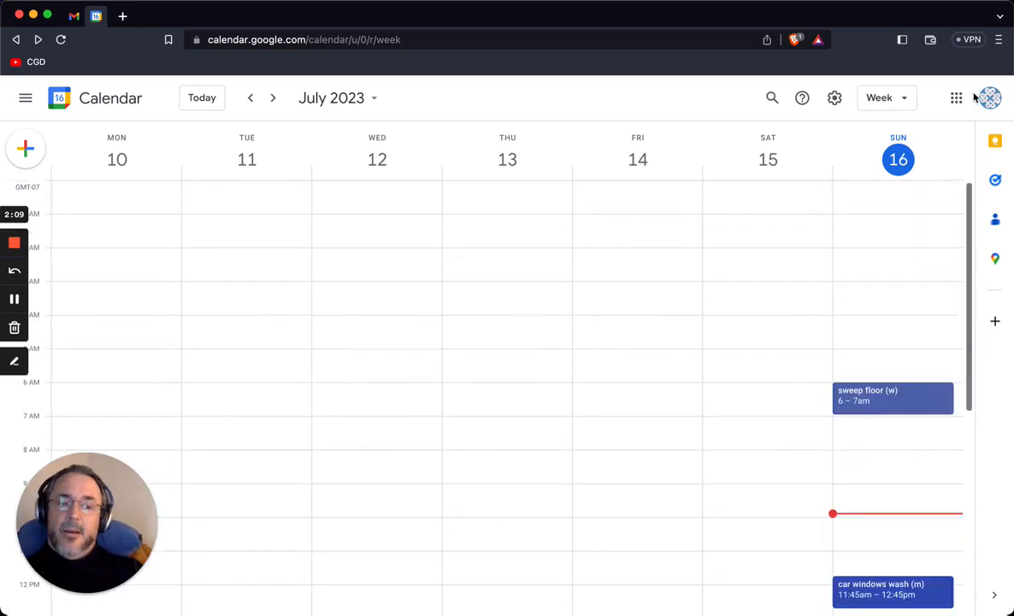
Search the web for "chrome extensions" in a new browser tab and open the Chrome Web Store's extensions page
click(122, 16)
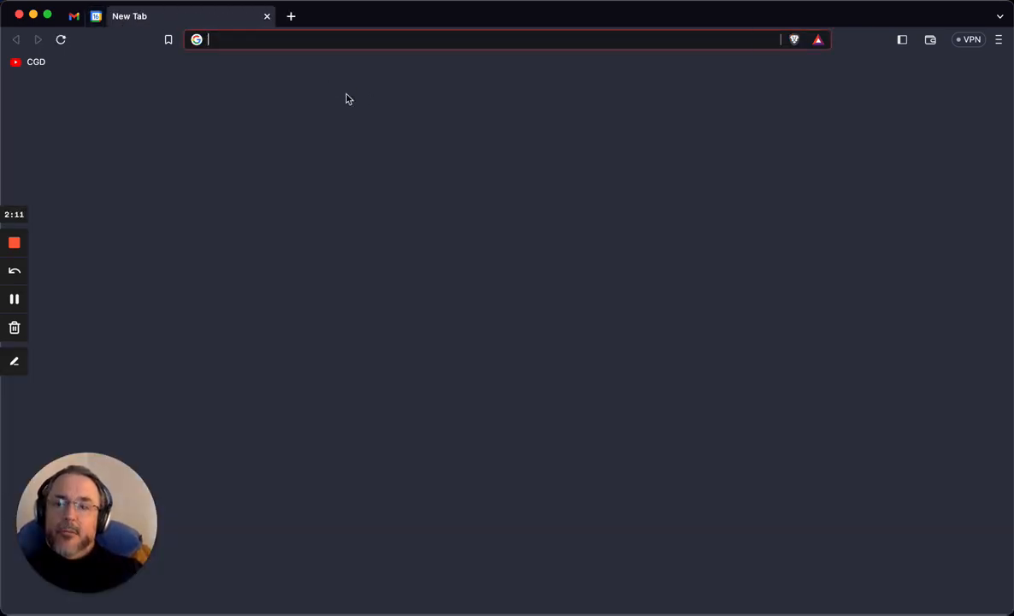
click(298, 38)
text(chrome)
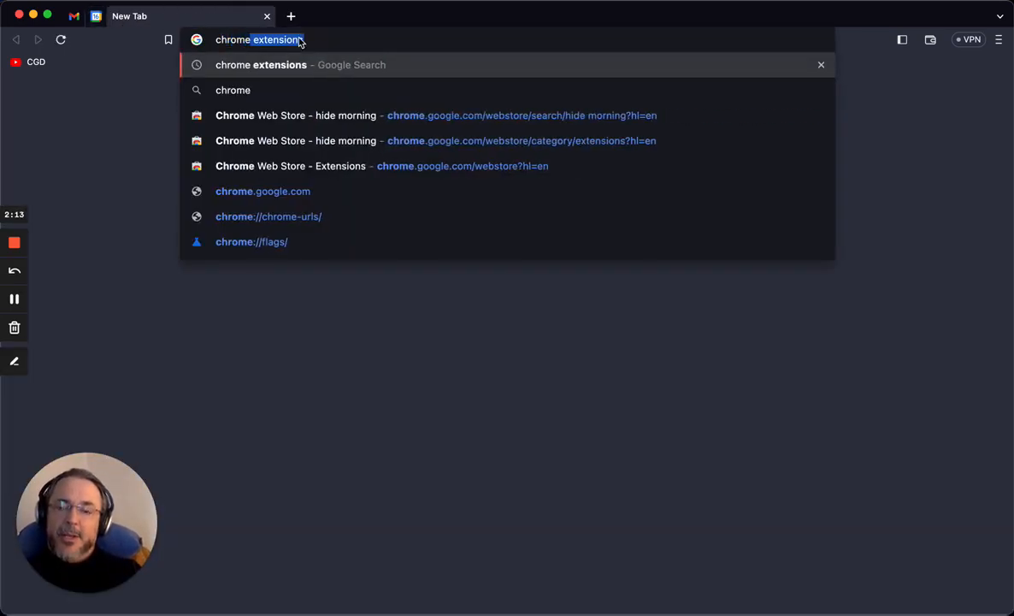
key(Return)
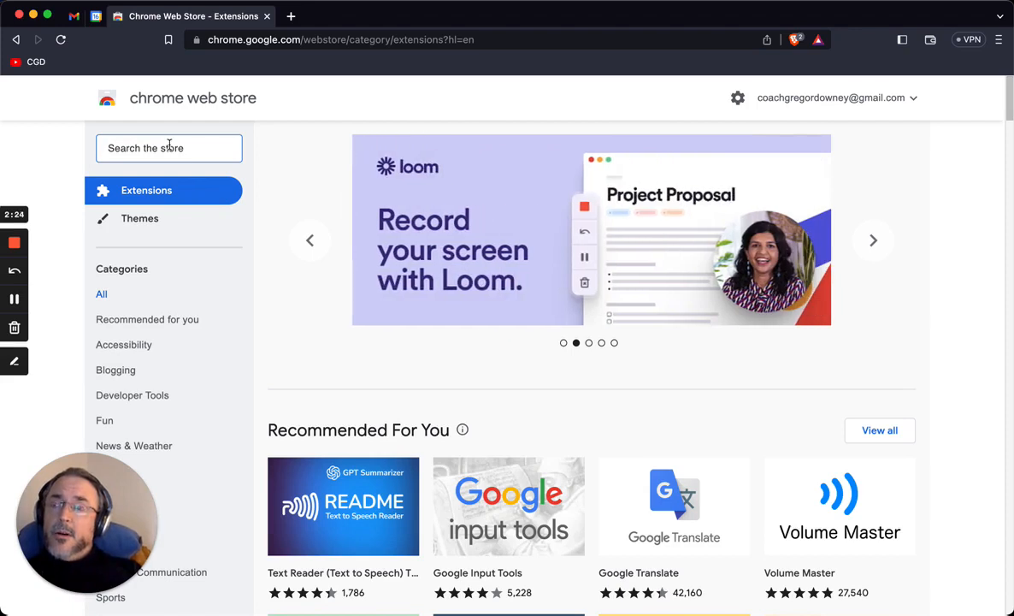
Search the store for "morning" and open the Hide morning in Calendar extension page
click(169, 147)
text(mor)
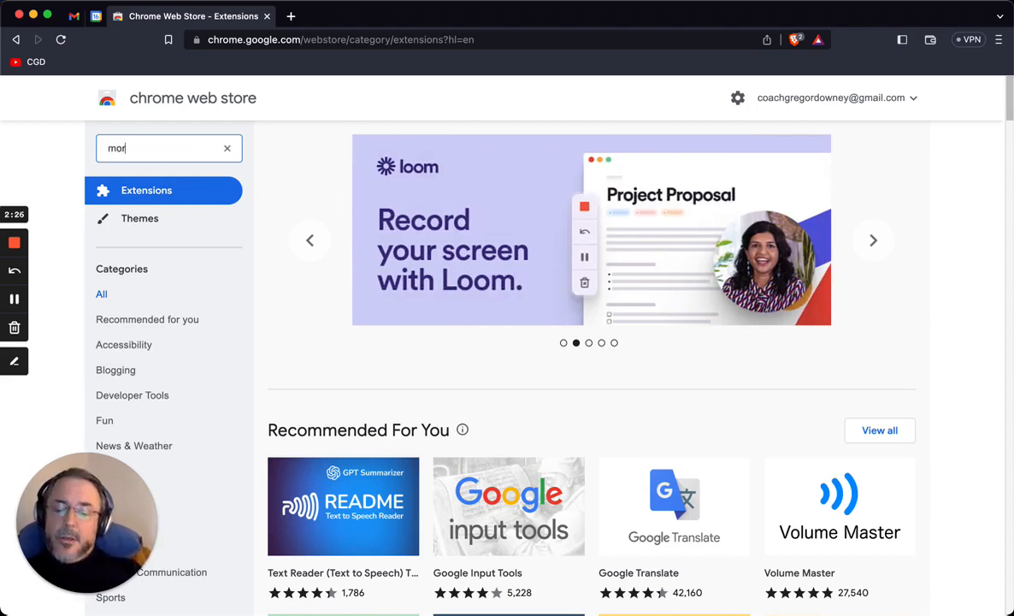
text(nin)
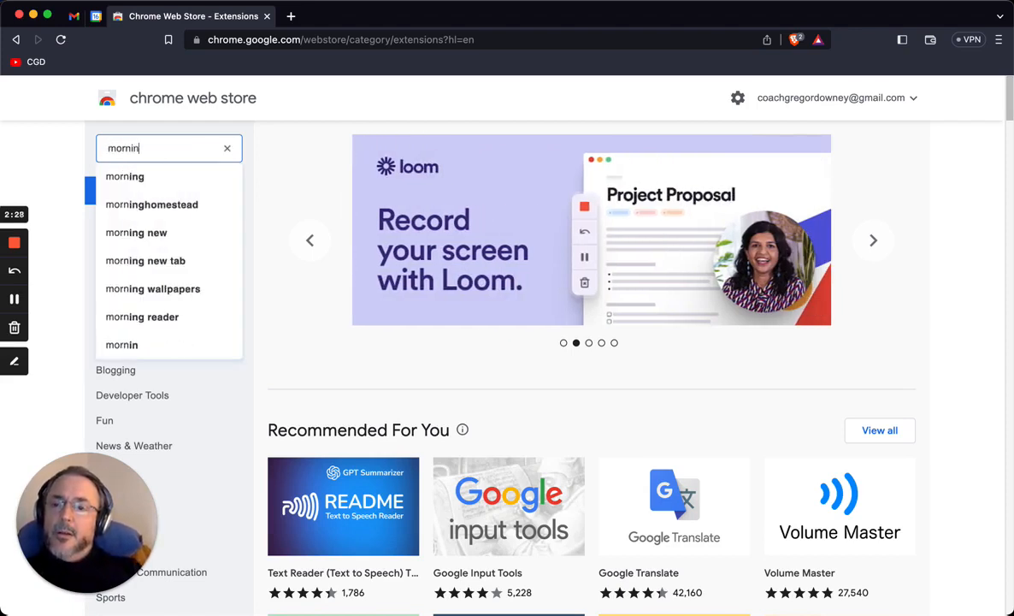
text(g)
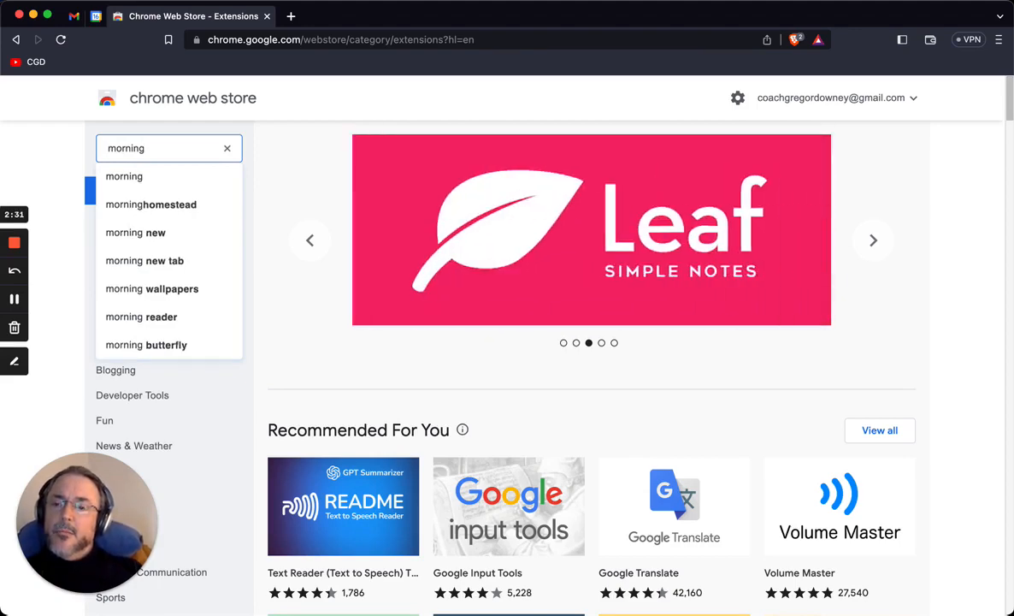
key(Return)
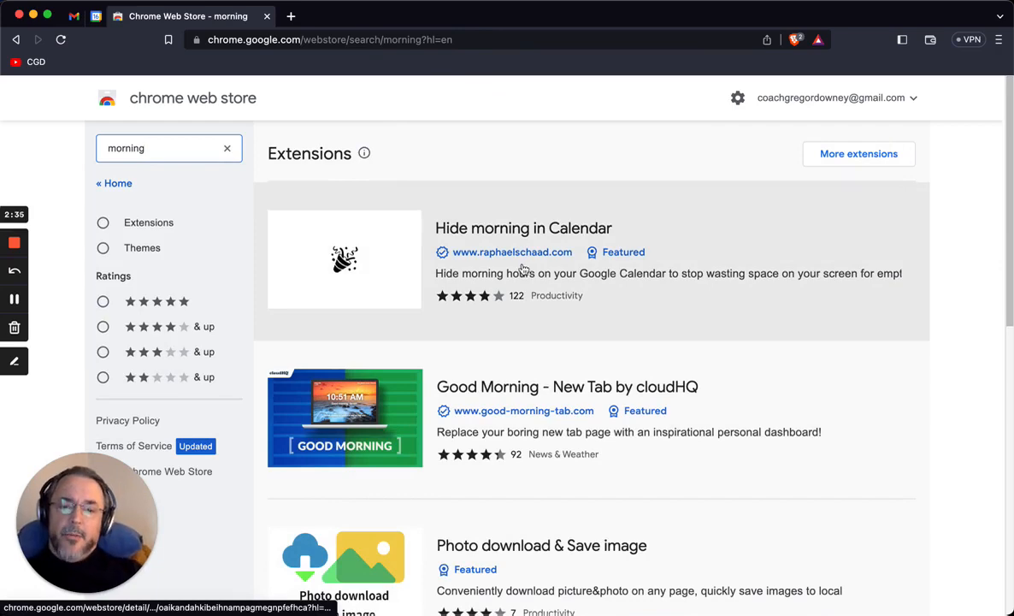
click(498, 216)
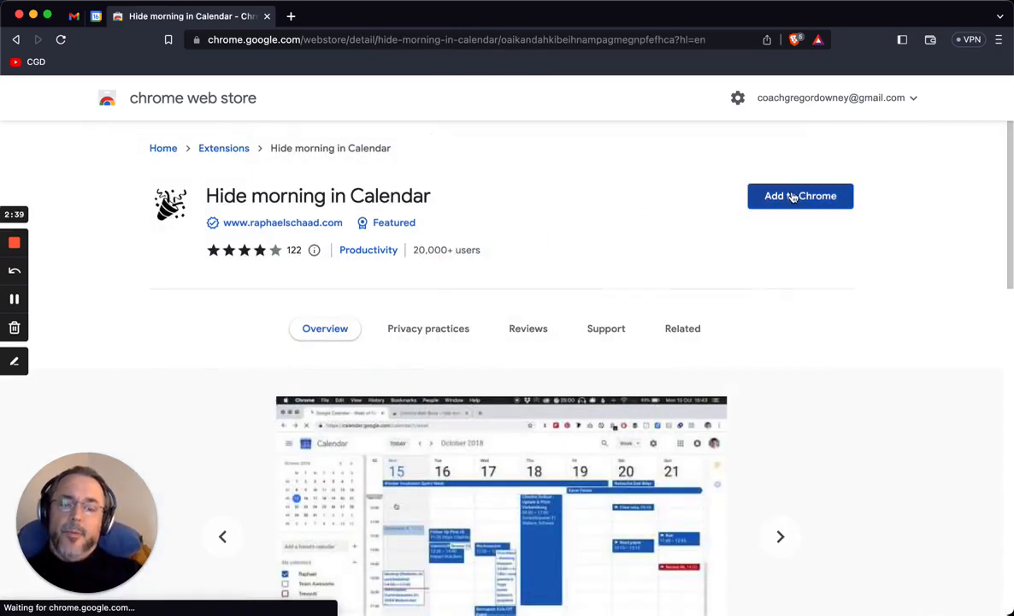
Install the Hide morning in Calendar extension in the browser and close the store page
click(792, 197)
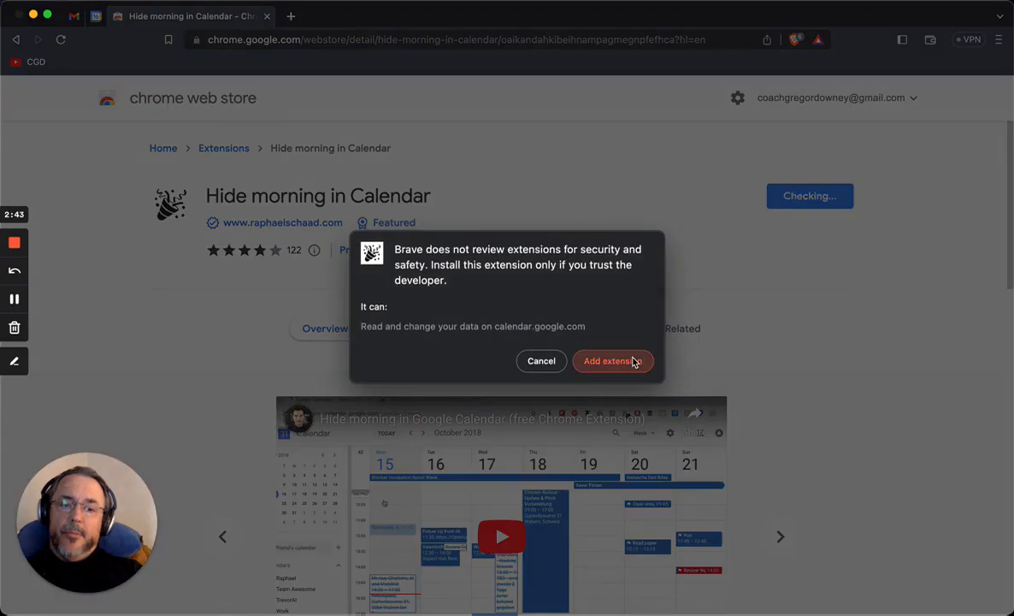
click(634, 361)
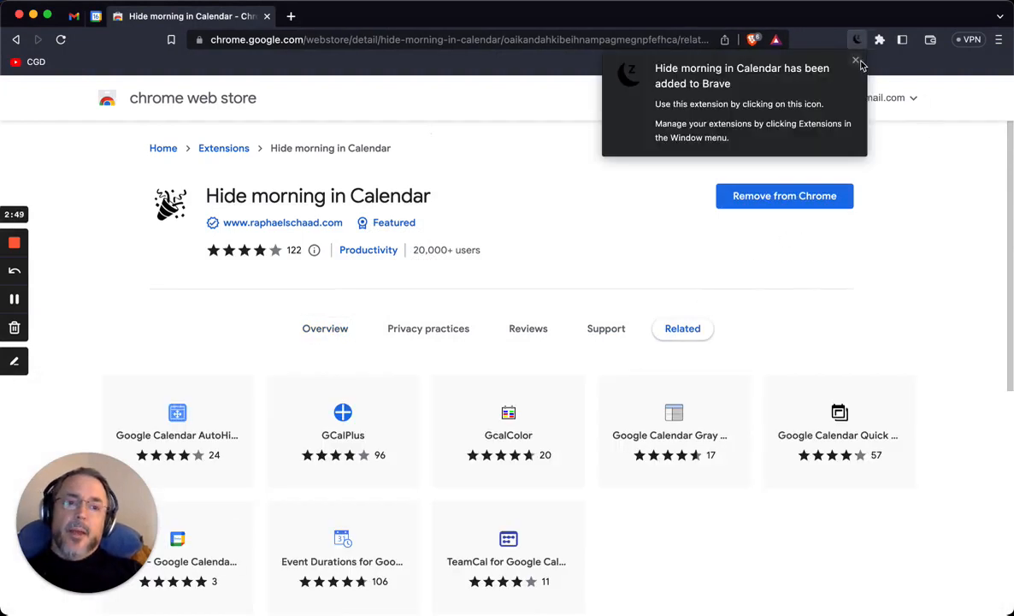
click(856, 61)
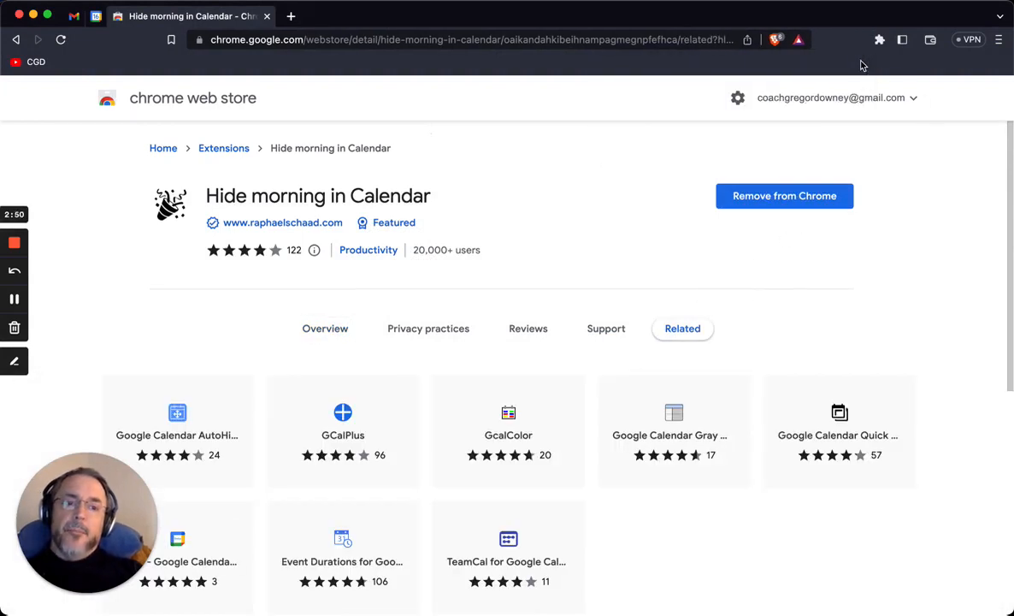
click(267, 16)
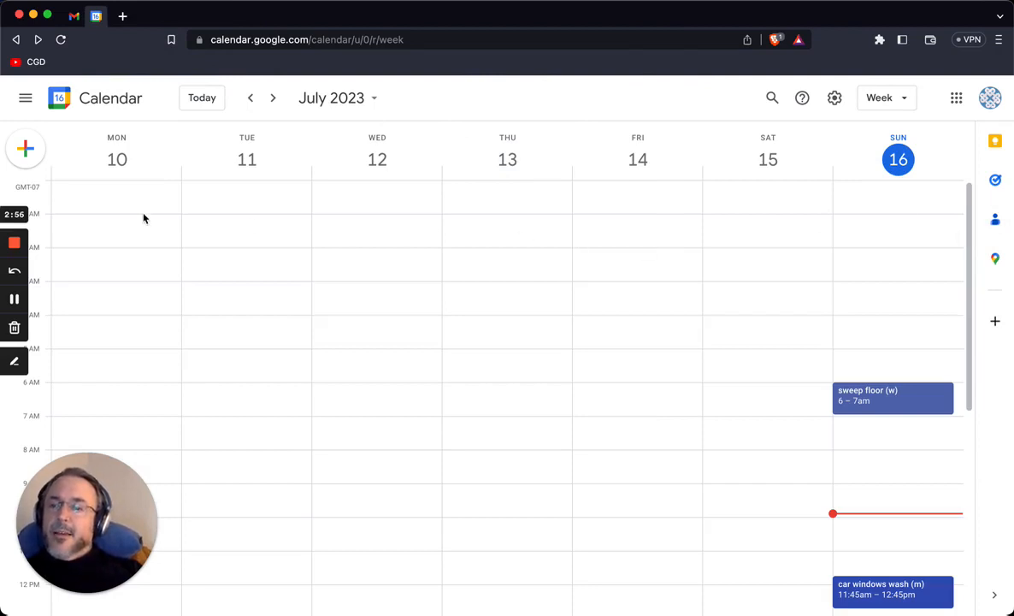
Reload the calendar and collapse the hours from midnight to 08:00 in the week view
click(61, 40)
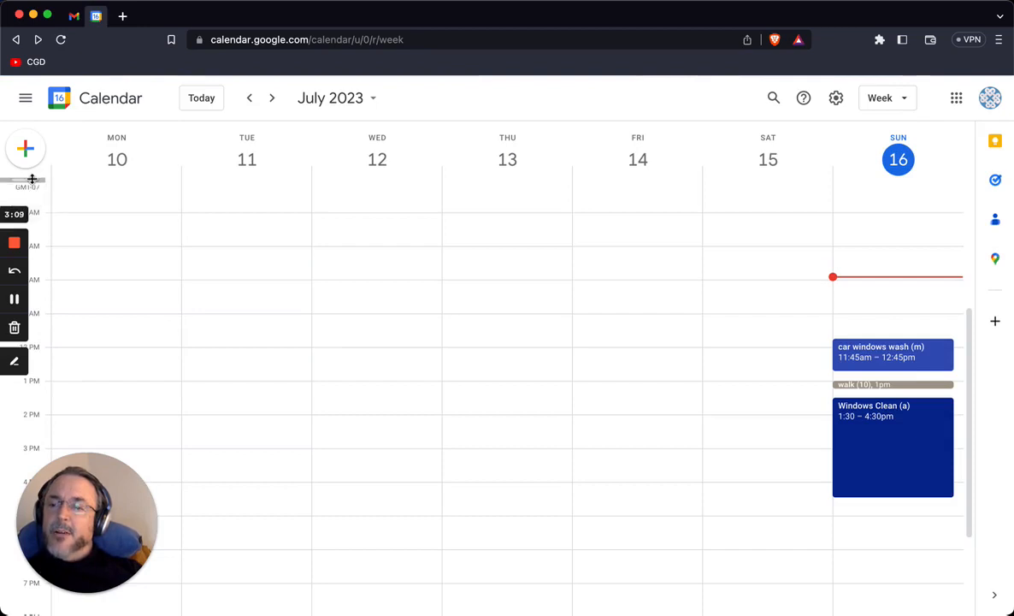
click(32, 180)
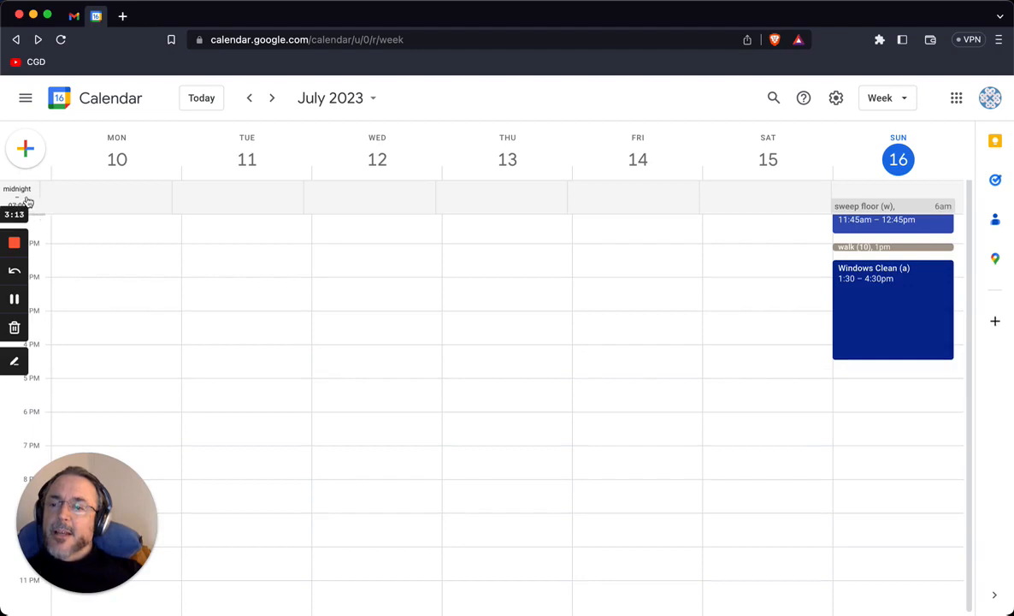
click(26, 182)
mouse_move(32, 181)
mouse_down()
mouse_move(30, 171)
mouse_move(31, 430)
mouse_move(32, 171)
mouse_up()
drag(38, 117, 23, 195)
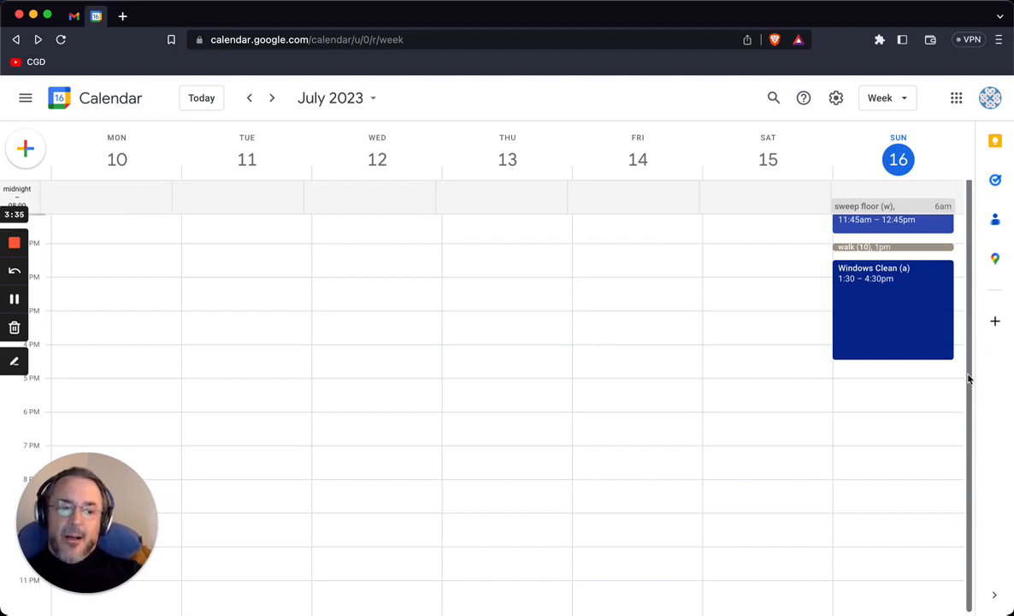
drag(969, 320, 980, 398)
drag(989, 313, 973, 386)
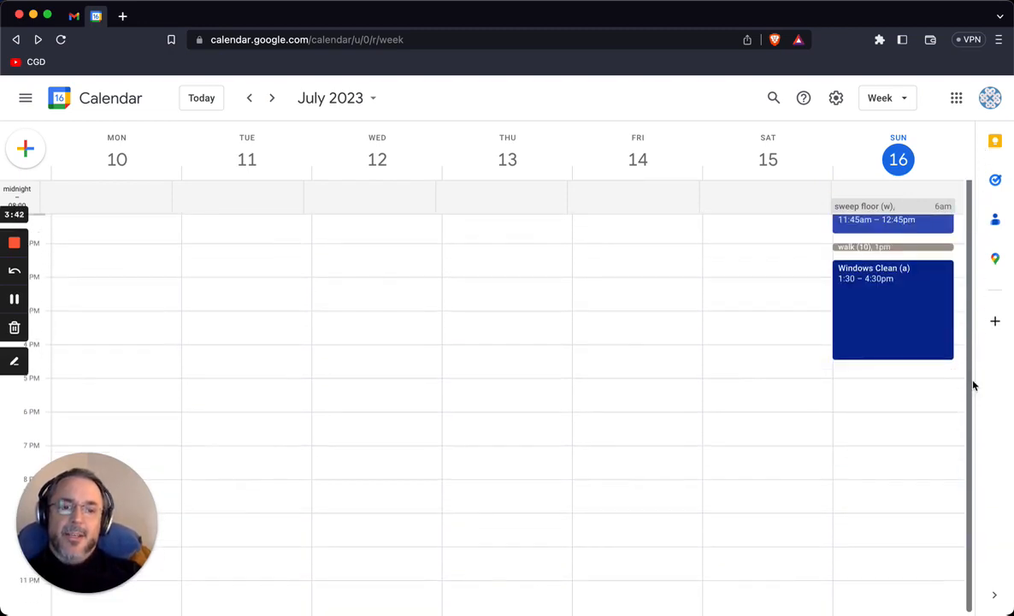
drag(969, 426, 990, 171)
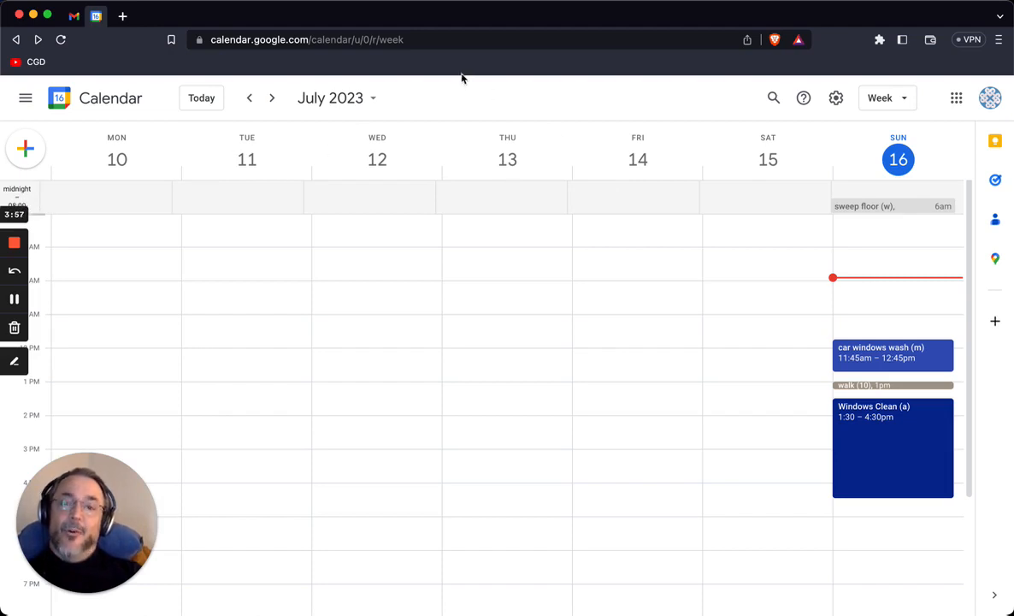
Search the calendar for "sweep" and open the July 16 occurrence of "sweep floor (w)" for editing
click(775, 100)
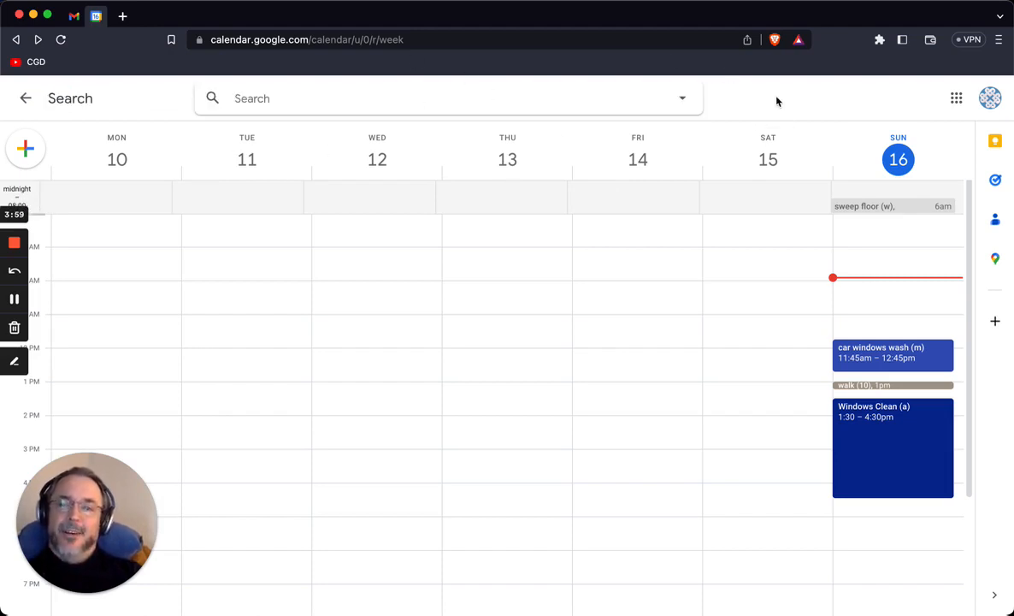
text(sweep)
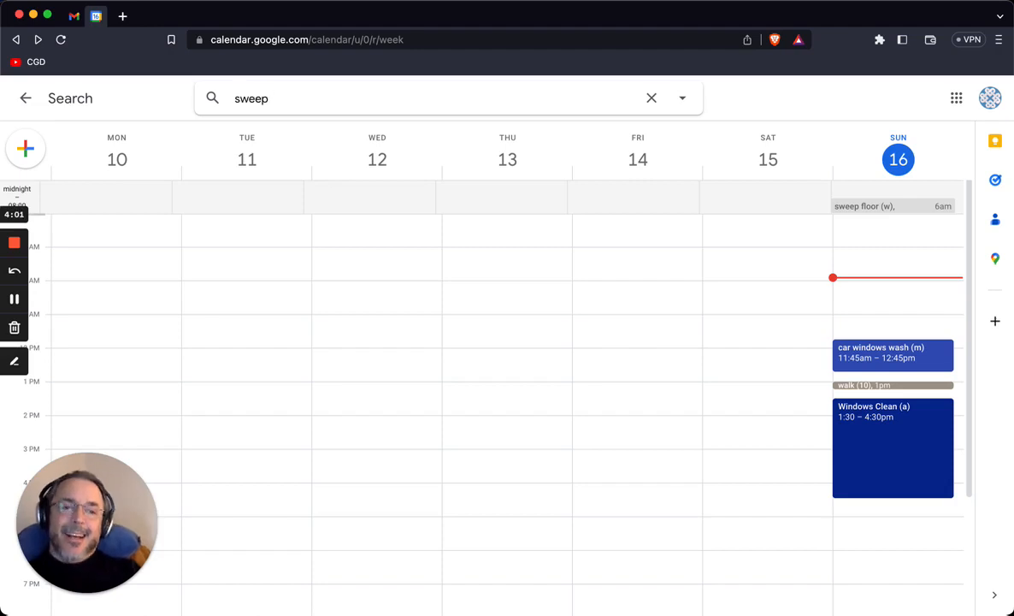
key(Return)
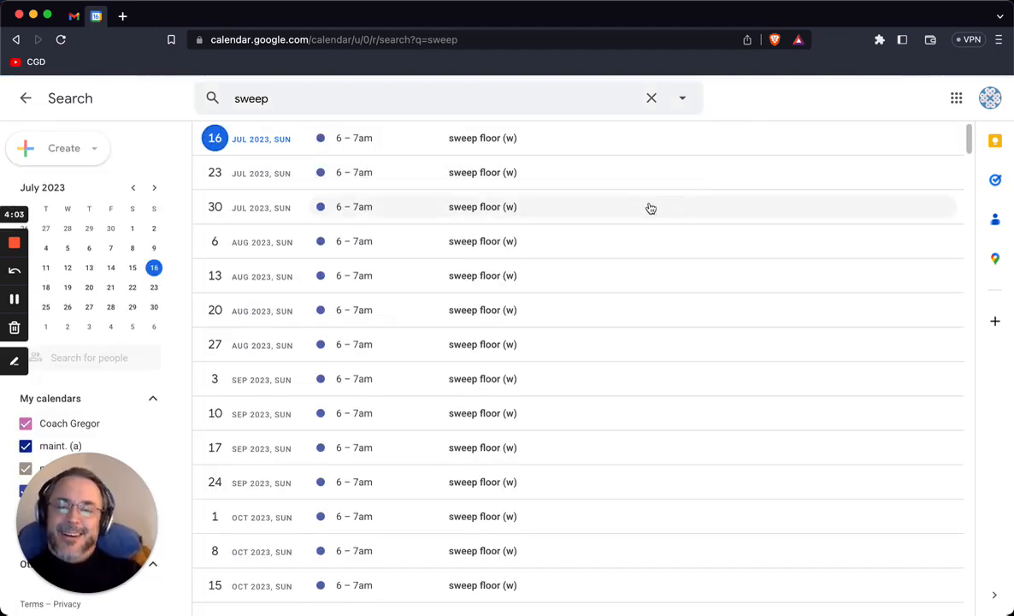
click(363, 142)
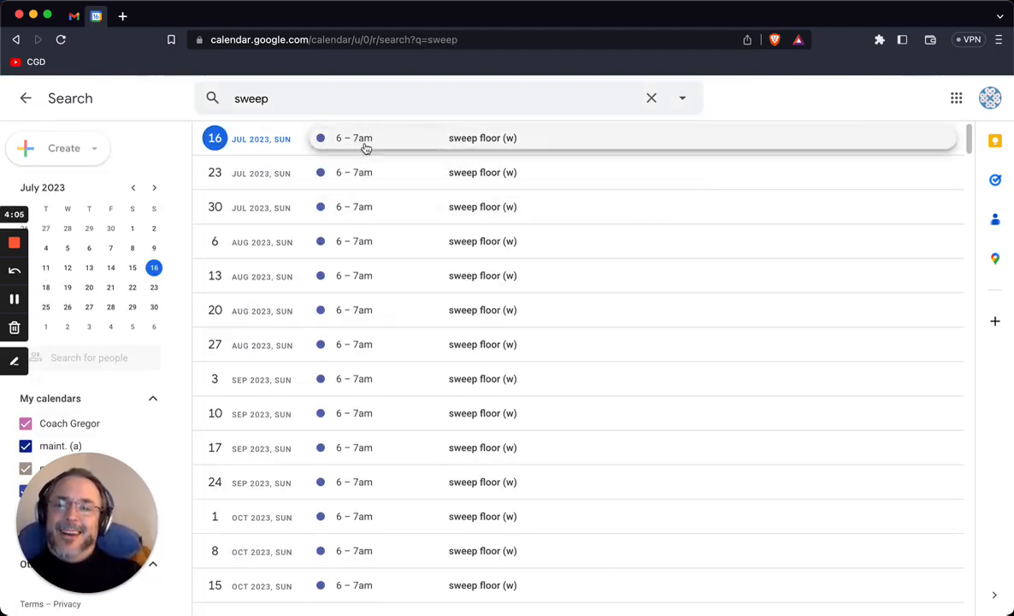
click(722, 144)
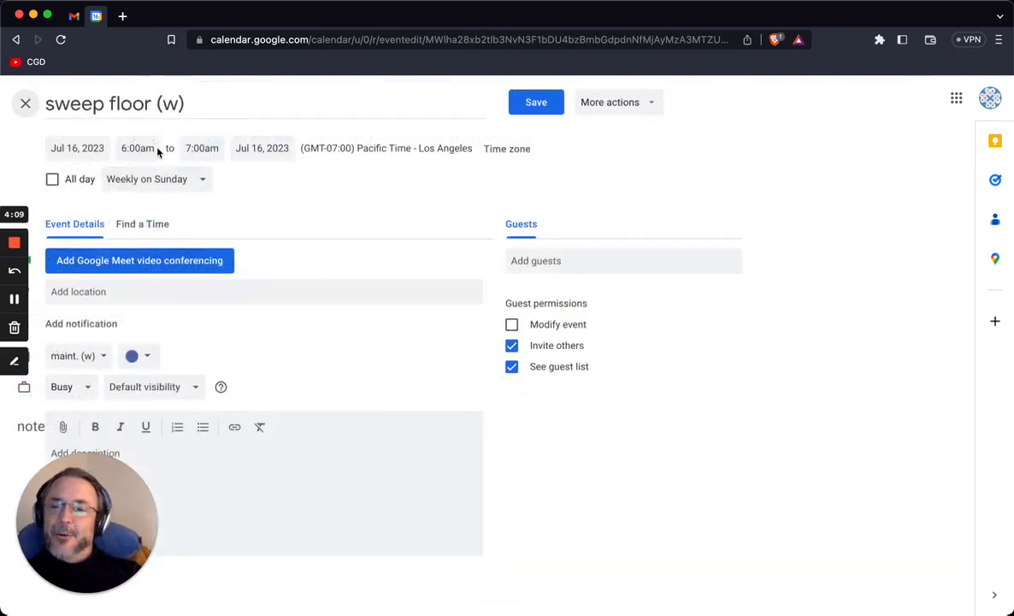
Set the start time of "sweep floor (w)" to 8:00am and save it for this and following events
click(156, 149)
scroll(244, 218, down, 5)
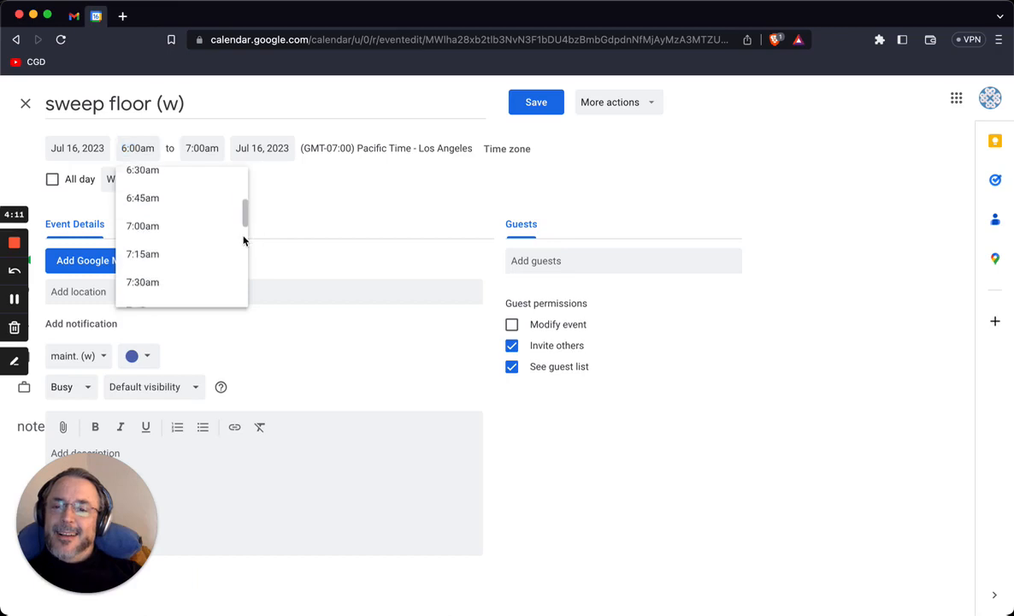
click(167, 216)
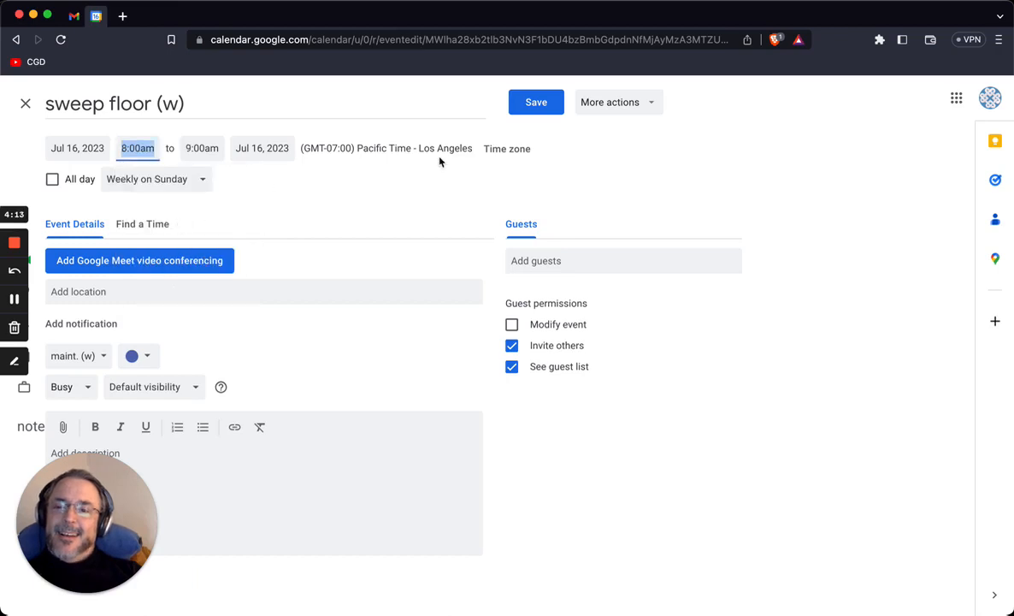
click(537, 104)
click(527, 338)
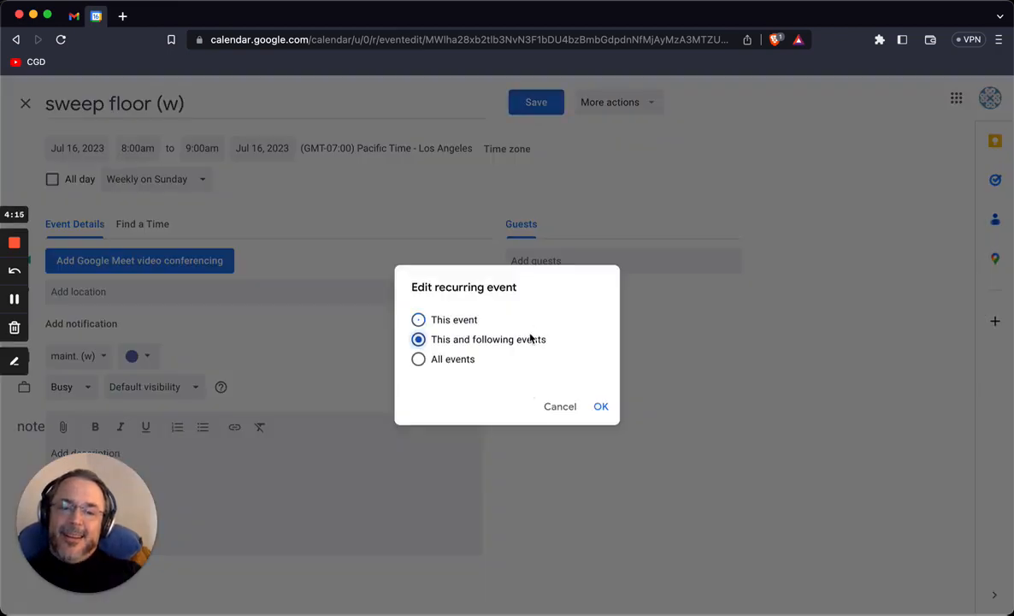
click(600, 407)
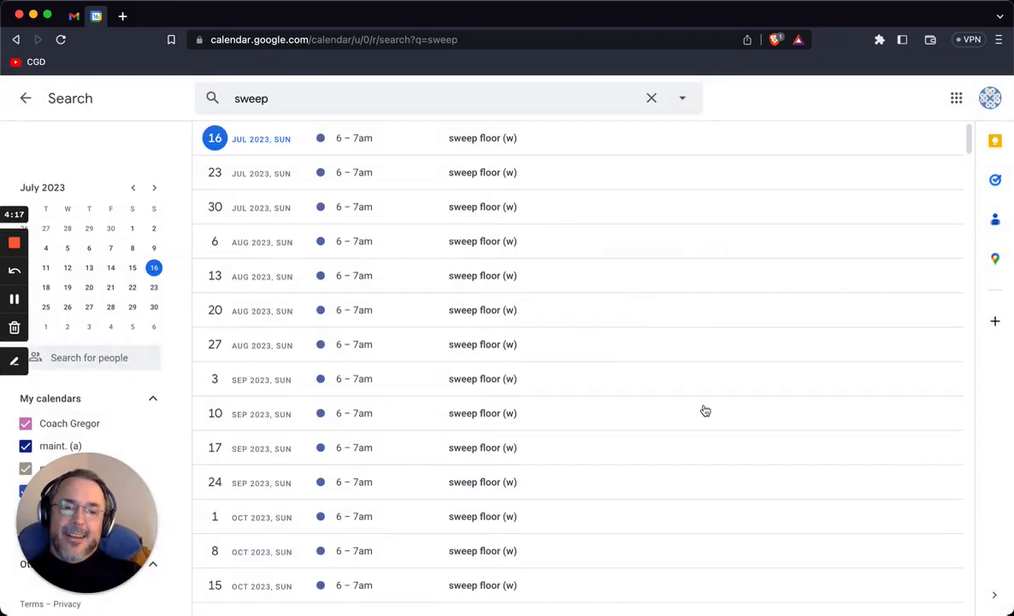
Return to the week view and move Sunday's "sweep floor (w)" event to 10:30–11:30am
click(27, 98)
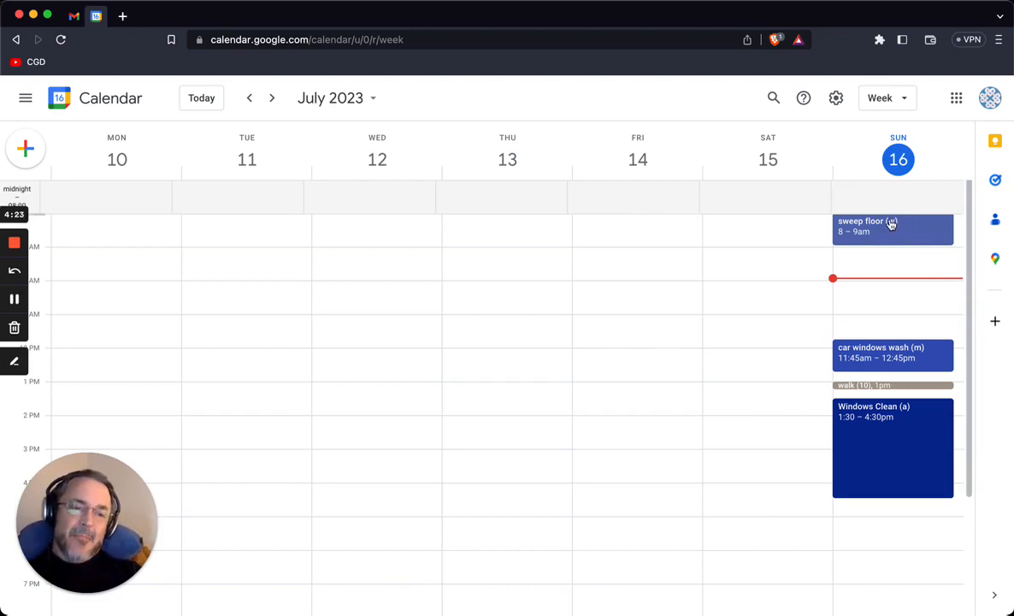
drag(896, 227, 895, 307)
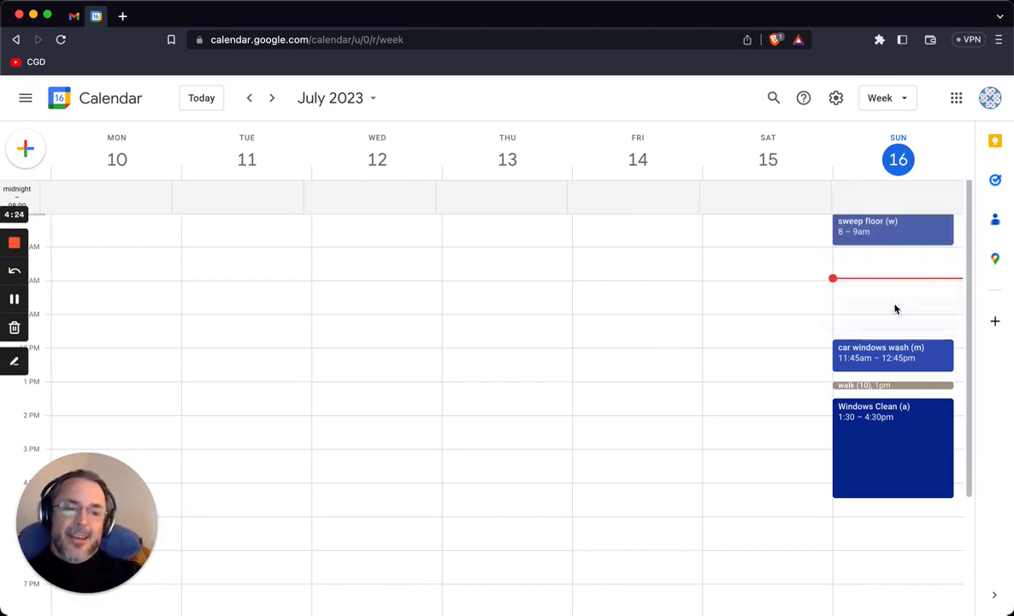
click(607, 408)
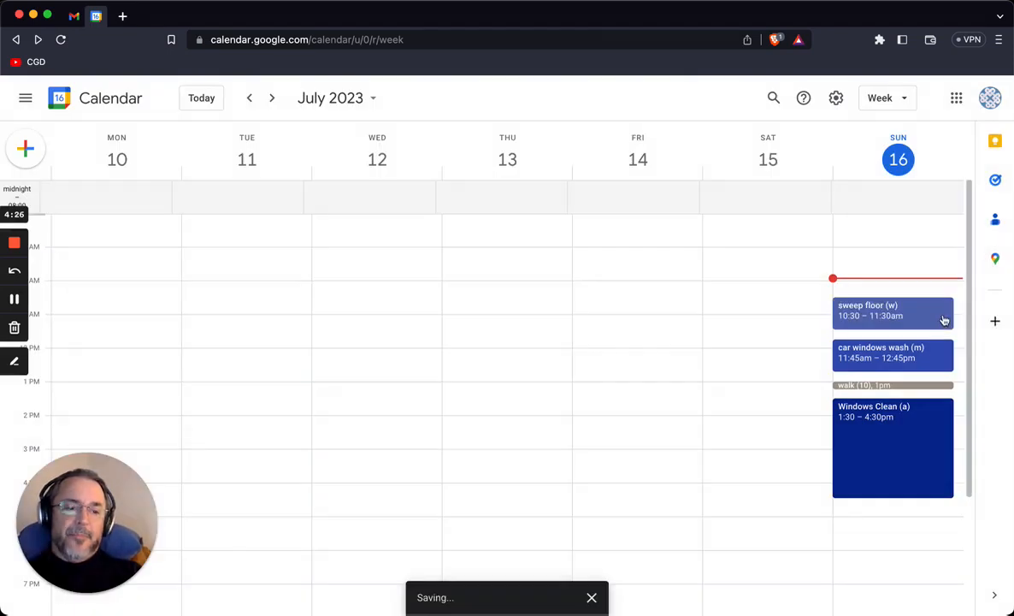
Rename the sweep floor event as "sweep floor (w) (5)" for this and following events
click(911, 313)
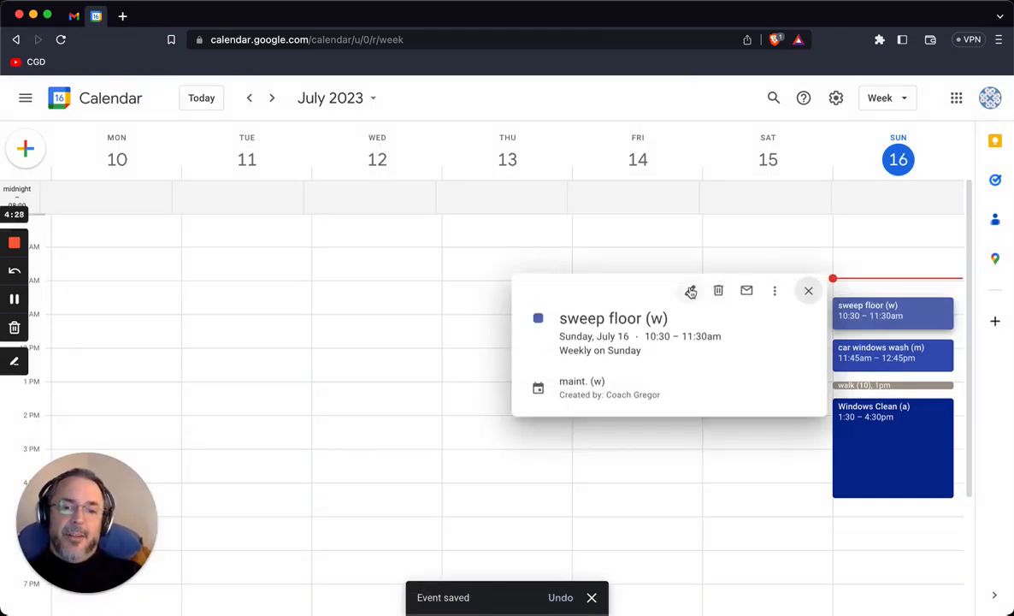
click(691, 290)
click(193, 100)
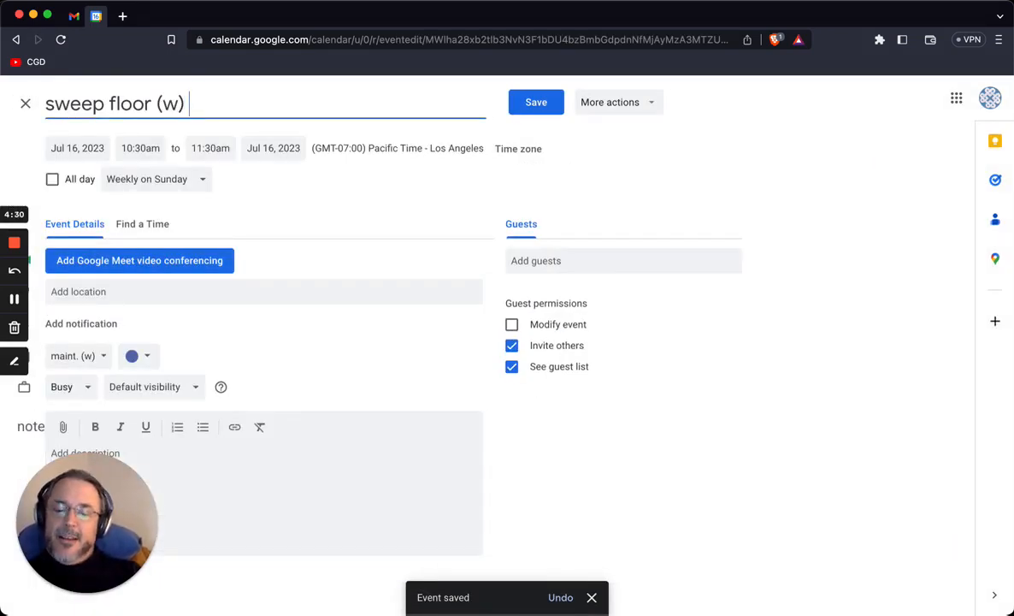
text((5))
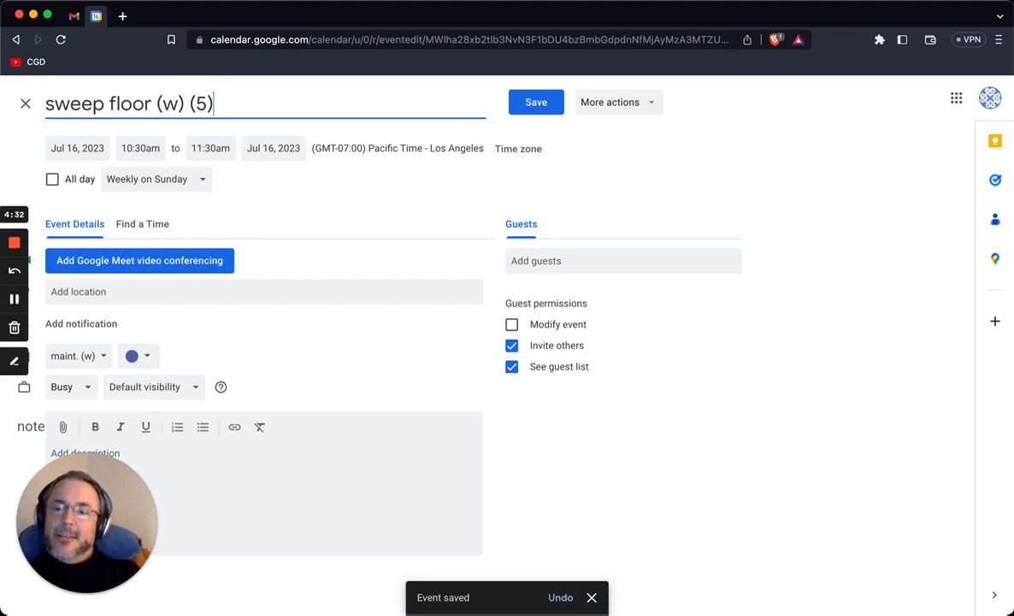
click(536, 102)
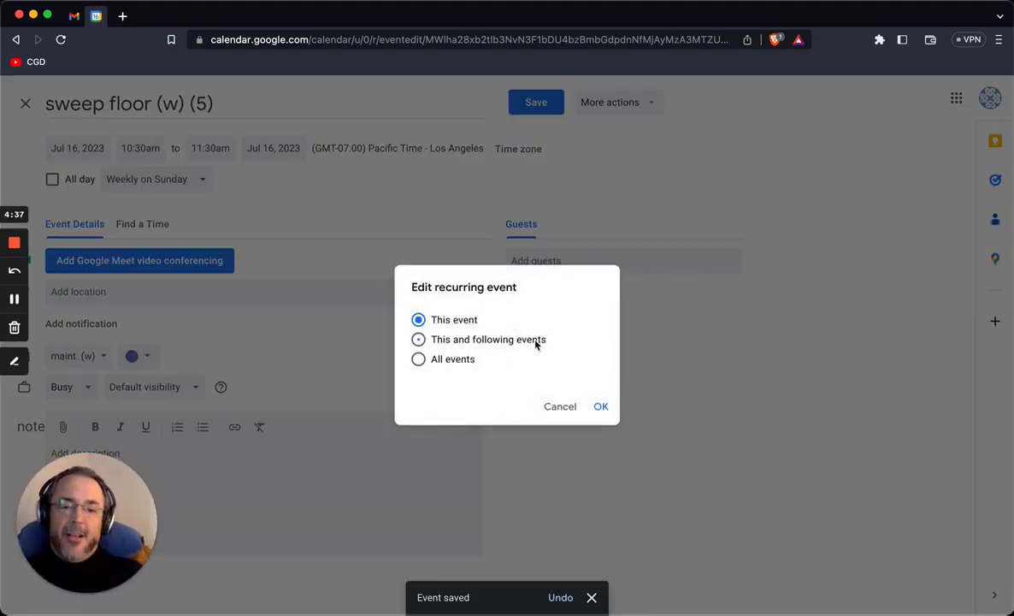
click(532, 341)
click(601, 407)
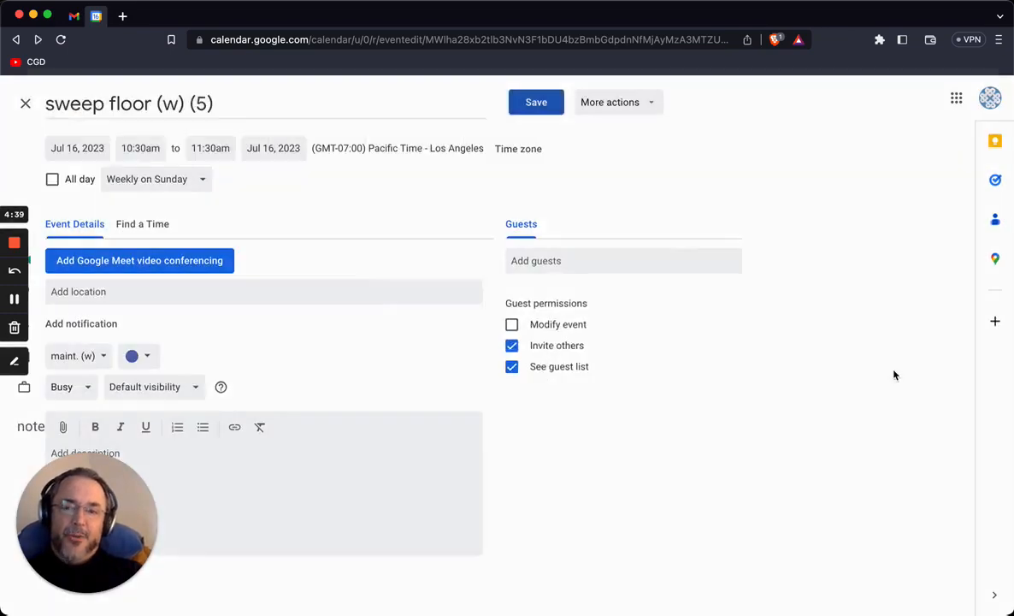
Shorten "sweep floor (w) (5)" to 10:30–10:45am for this and following events, and check its details
drag(903, 328, 903, 306)
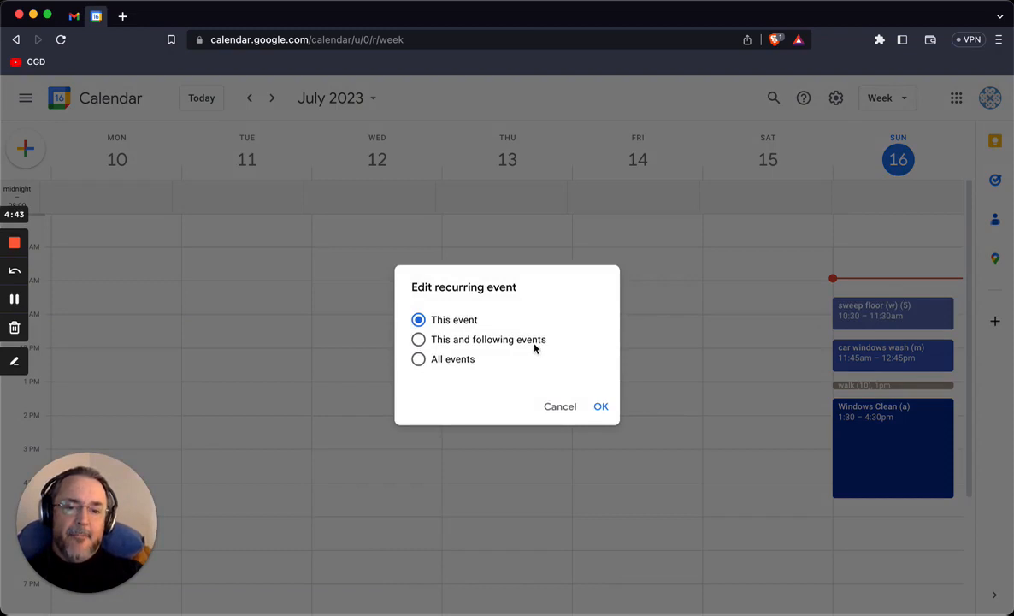
click(534, 342)
click(601, 407)
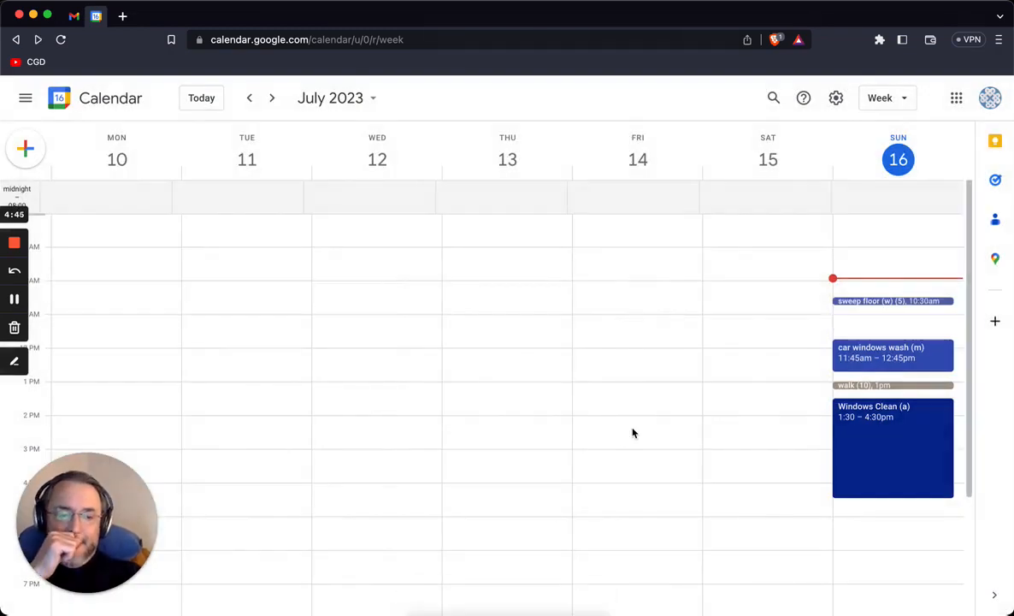
click(896, 302)
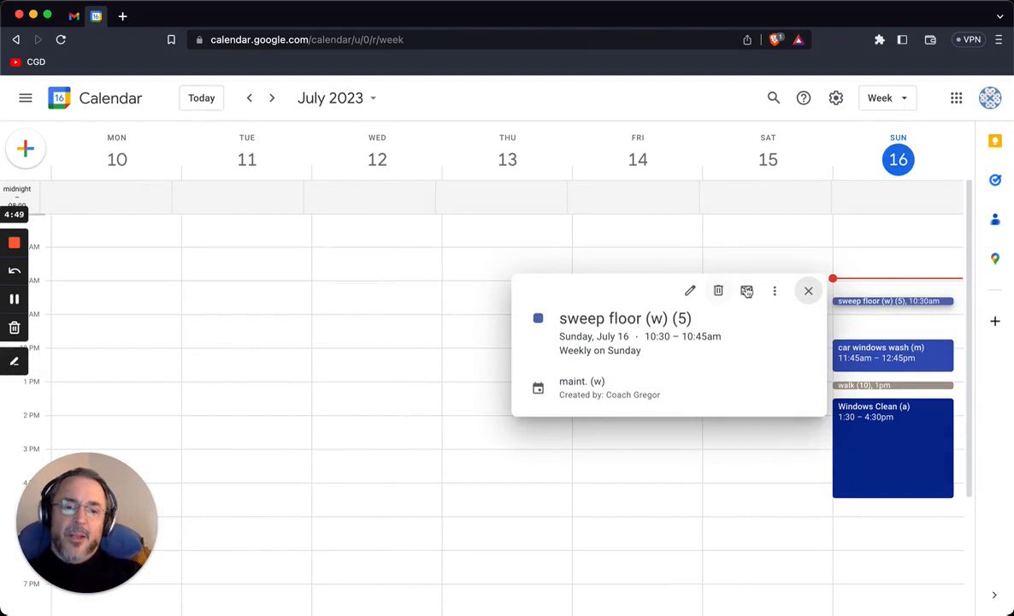
click(808, 290)
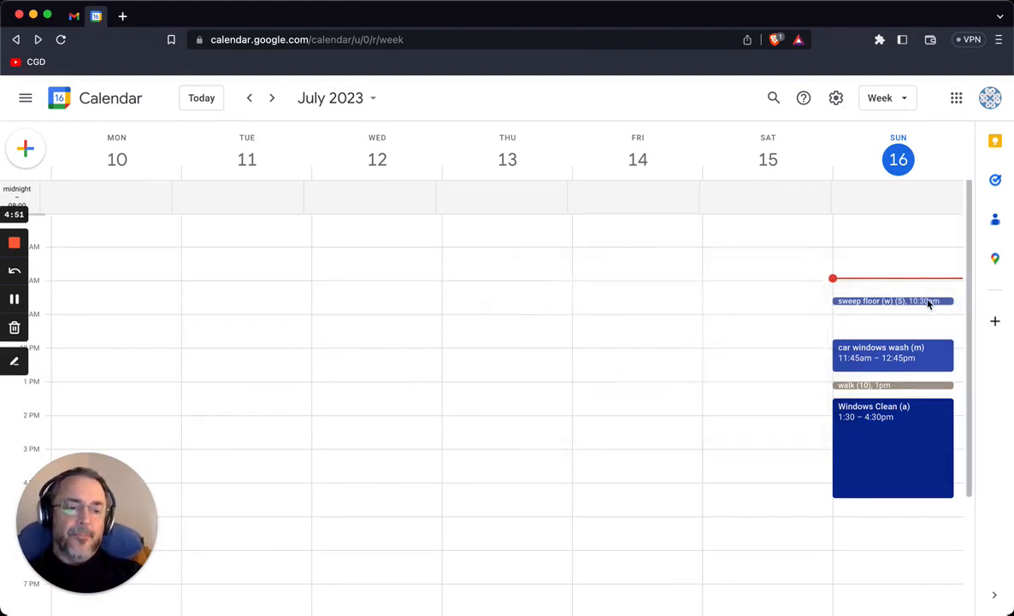
Move "sweep floor (w) (5)" to start at 11am for this and following events
drag(929, 304, 926, 319)
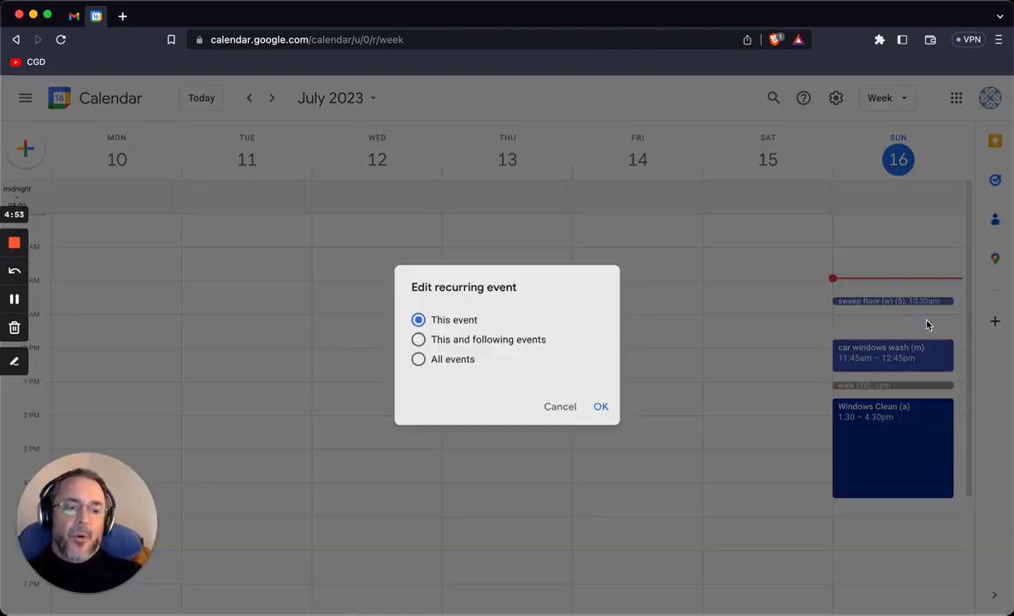
click(513, 340)
click(600, 406)
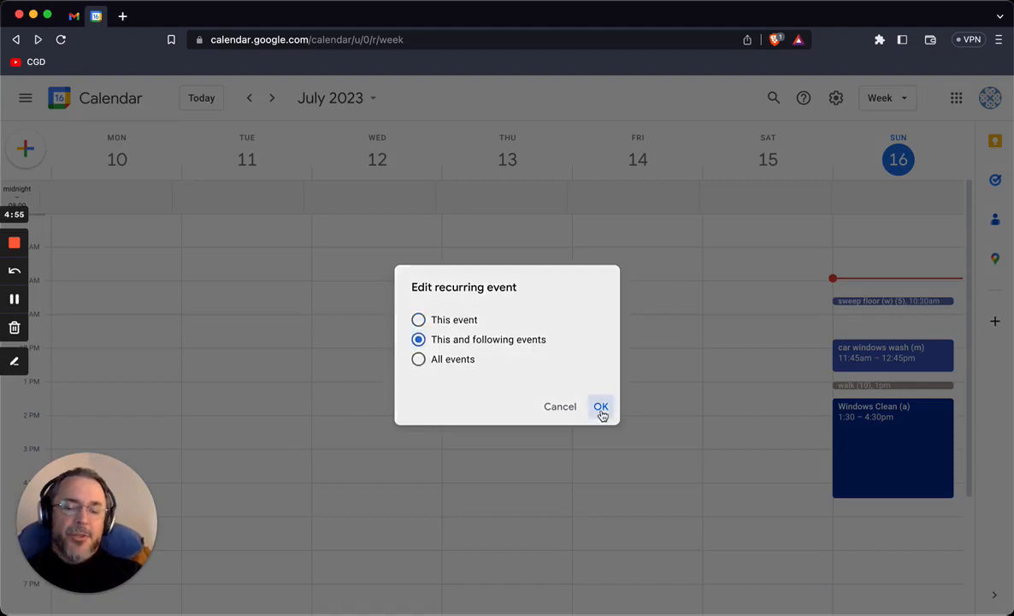
Move Sunday's "car windows wash (m)" to 11:30am–12:30pm for this and following events
drag(908, 359, 853, 345)
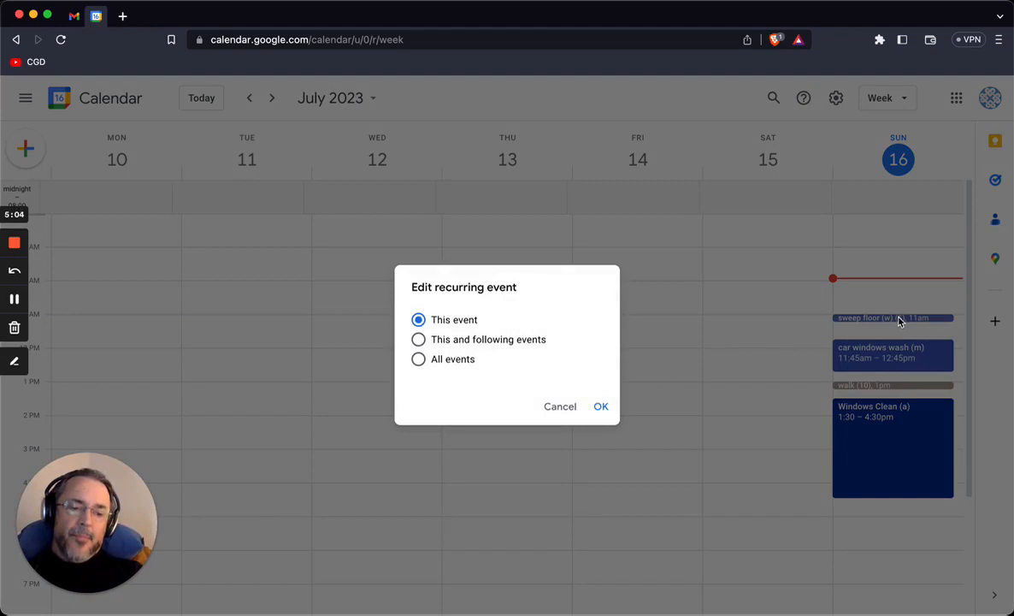
click(529, 339)
click(601, 407)
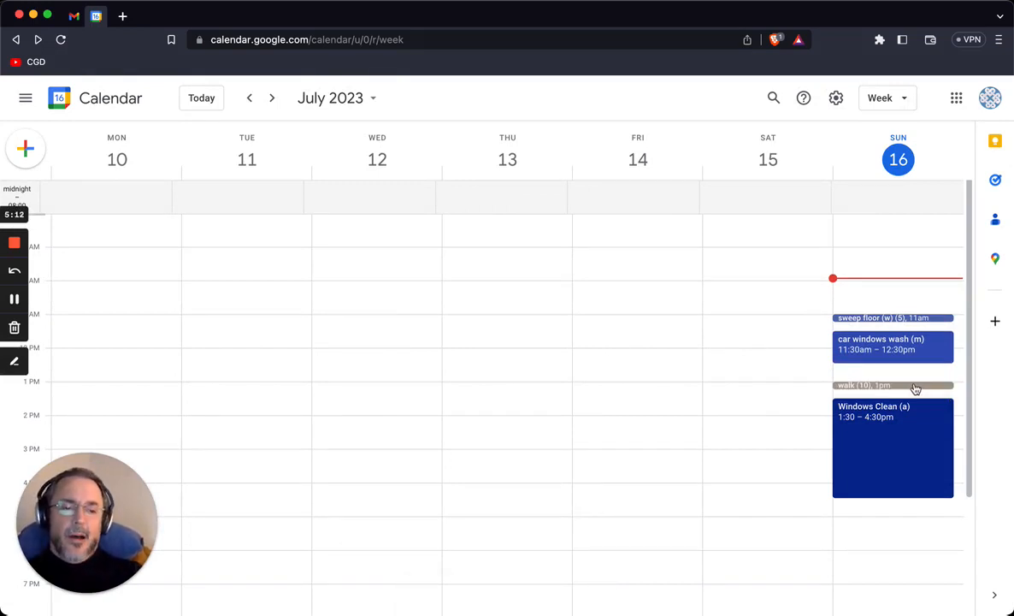
Move the "walk (10)" event to 10:30am for this and following events
drag(915, 390, 923, 292)
click(538, 341)
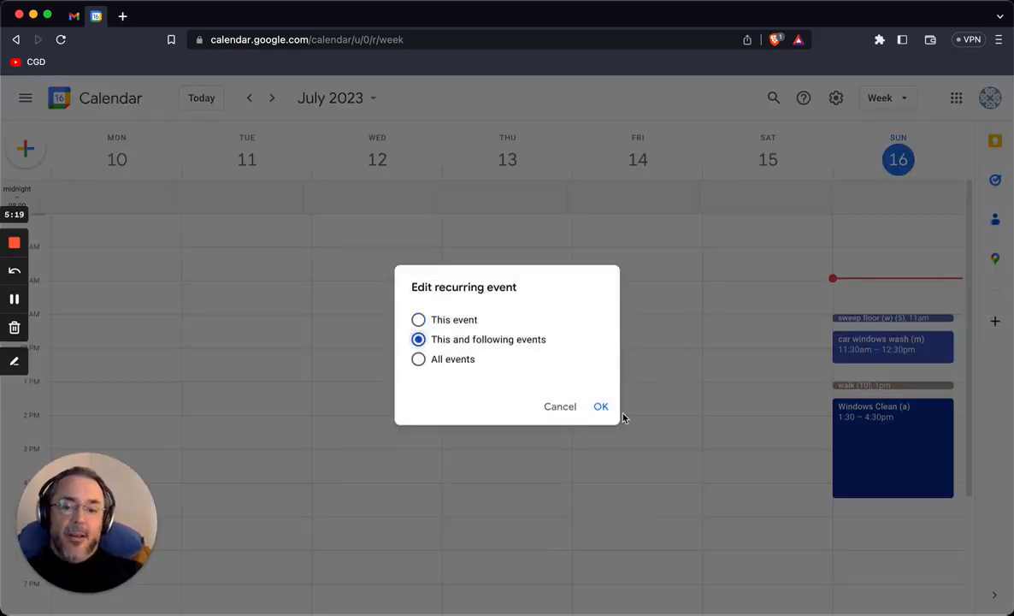
click(601, 407)
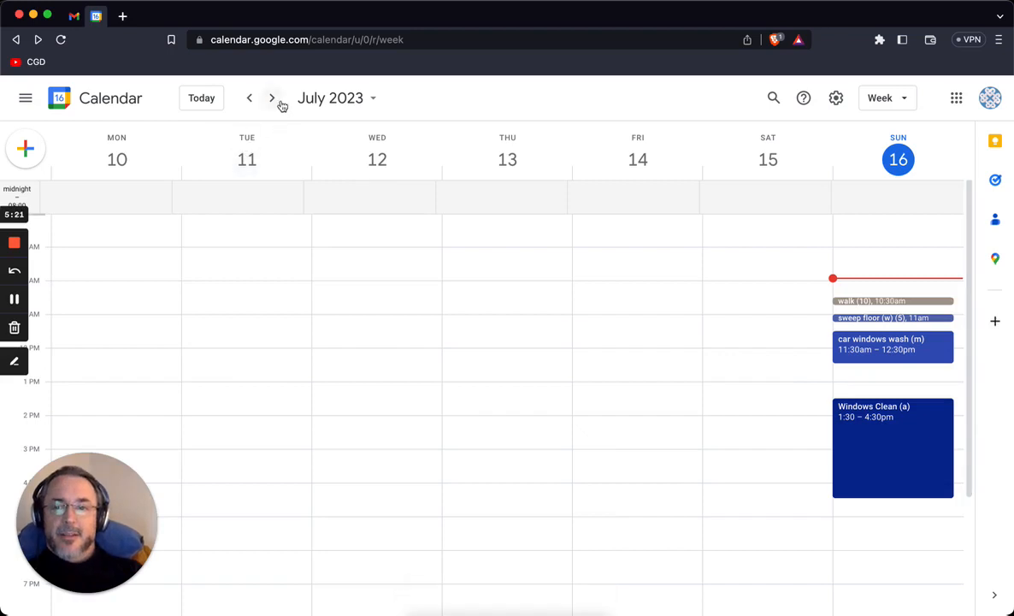
Check how the rescheduled recurring events fall in the week of July 17–23, and return to the current week
click(271, 98)
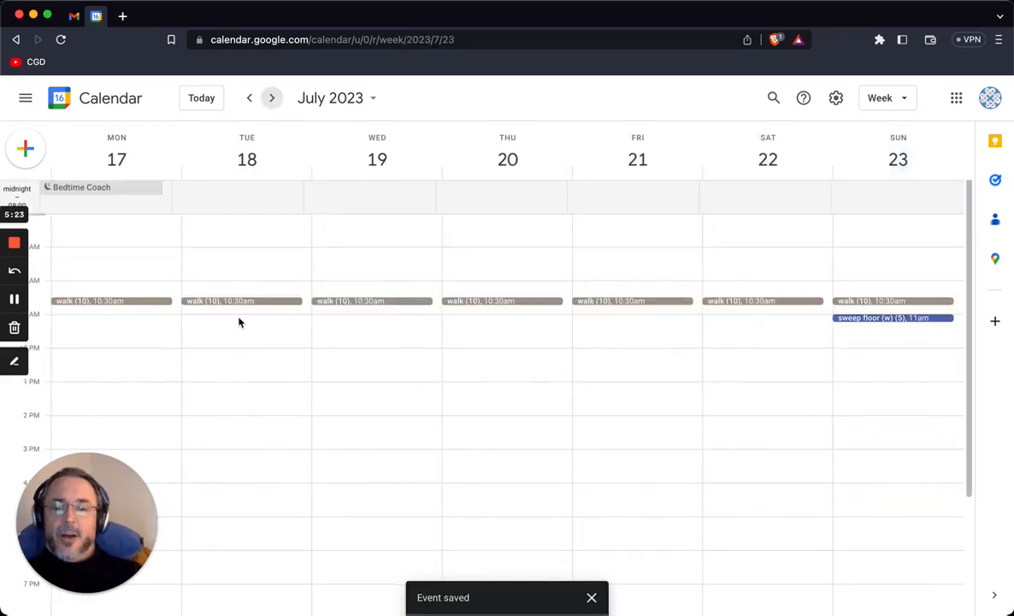
click(251, 99)
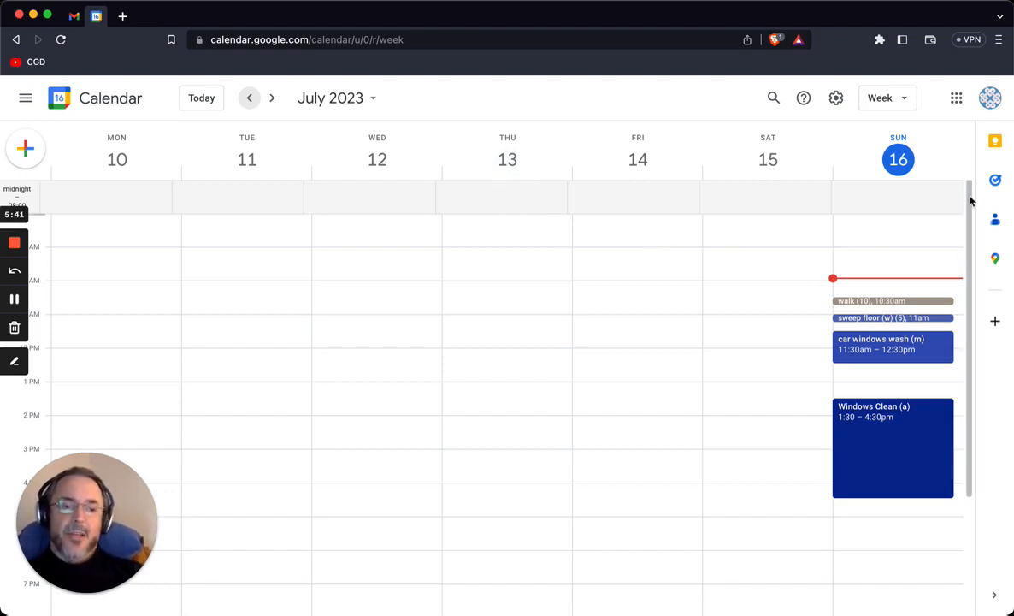
scroll(971, 201, down, 3)
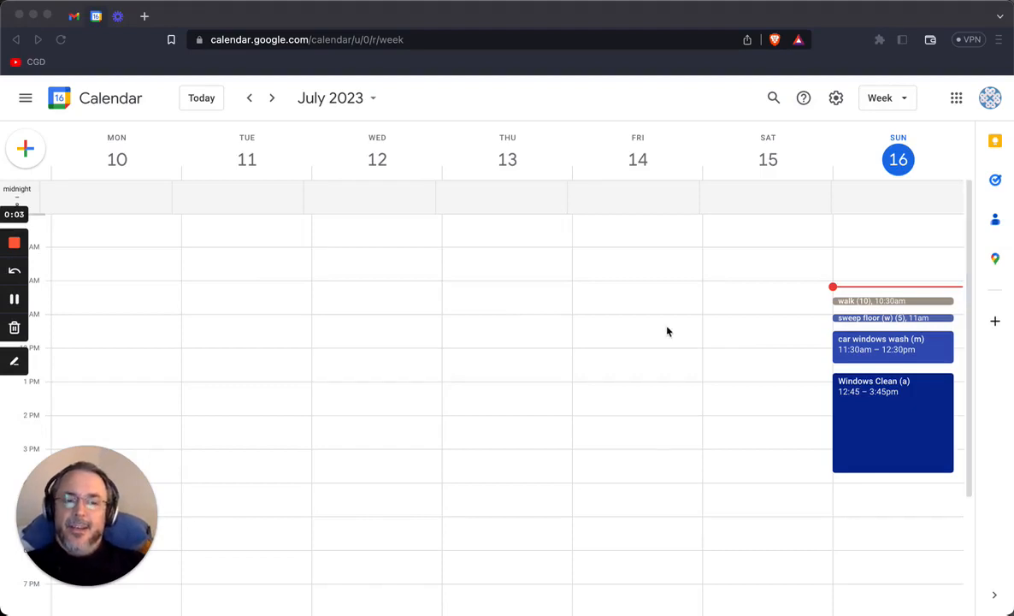
Create a "dishes (d)" event on Sunday, July 16, 10–11am, in the maint. (d) calendar
click(879, 302)
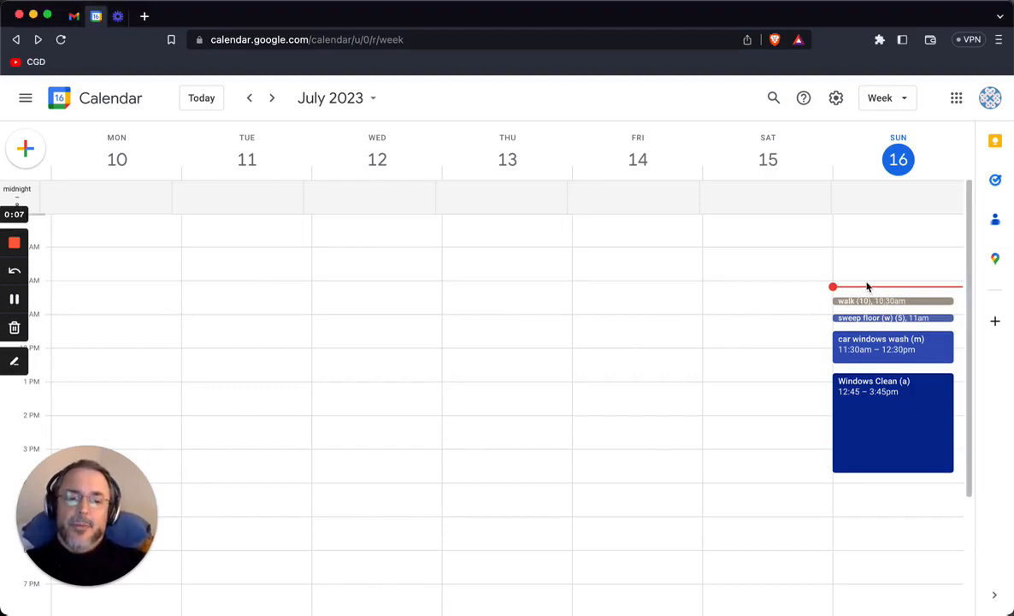
click(866, 287)
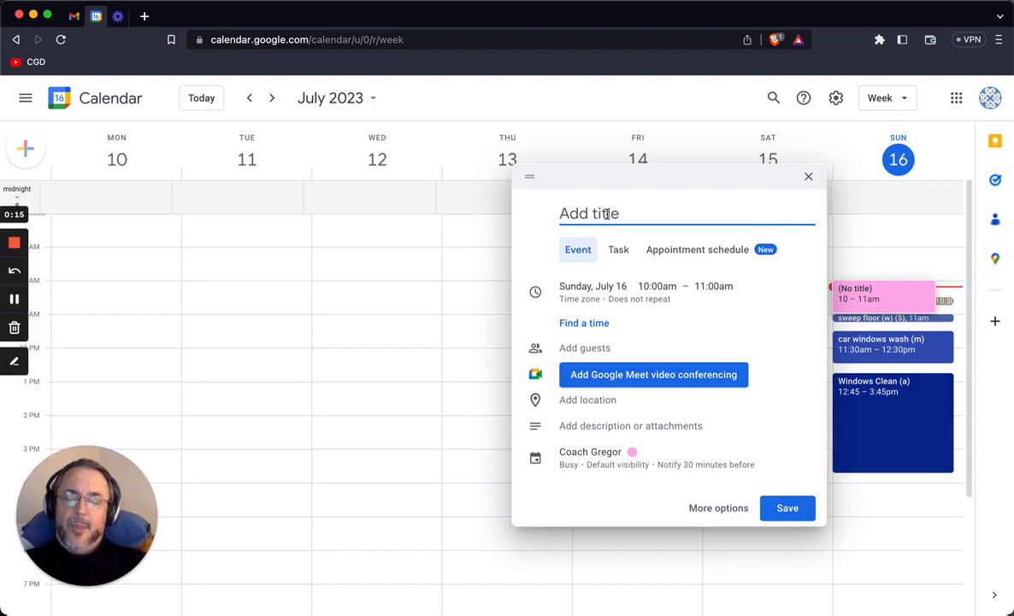
text(dishes (d))
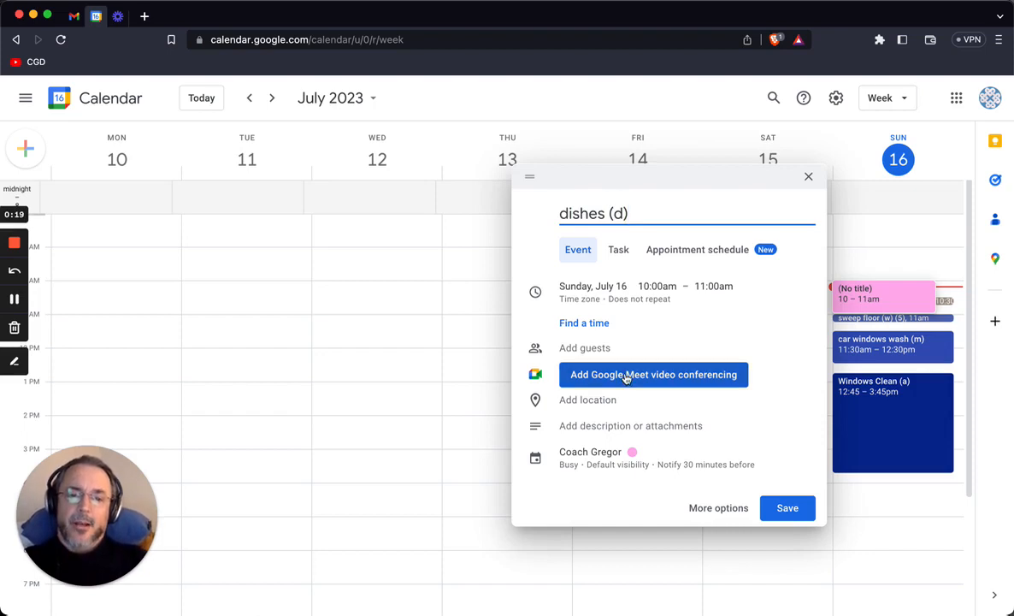
click(603, 453)
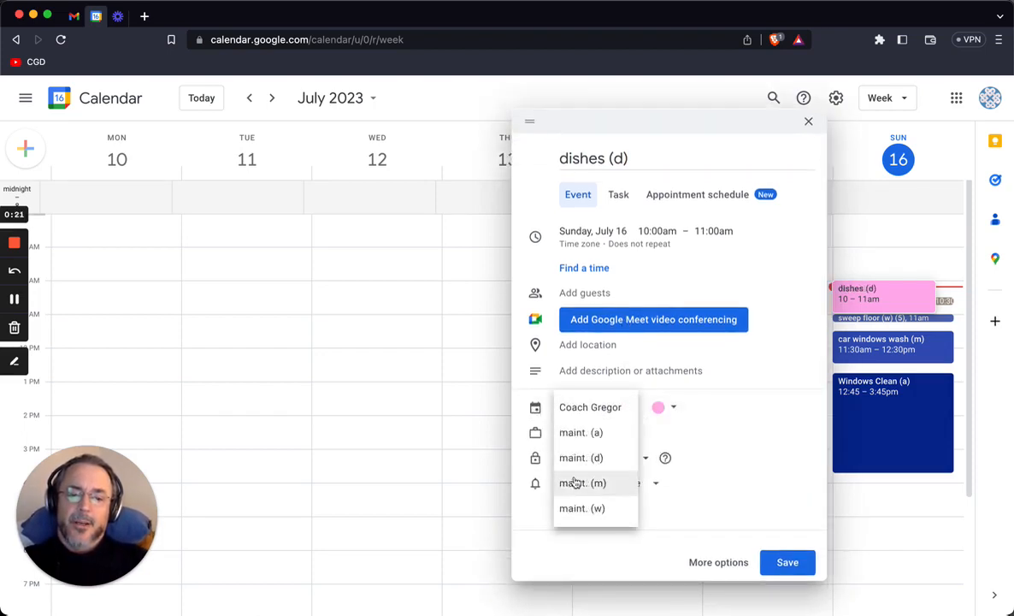
click(581, 462)
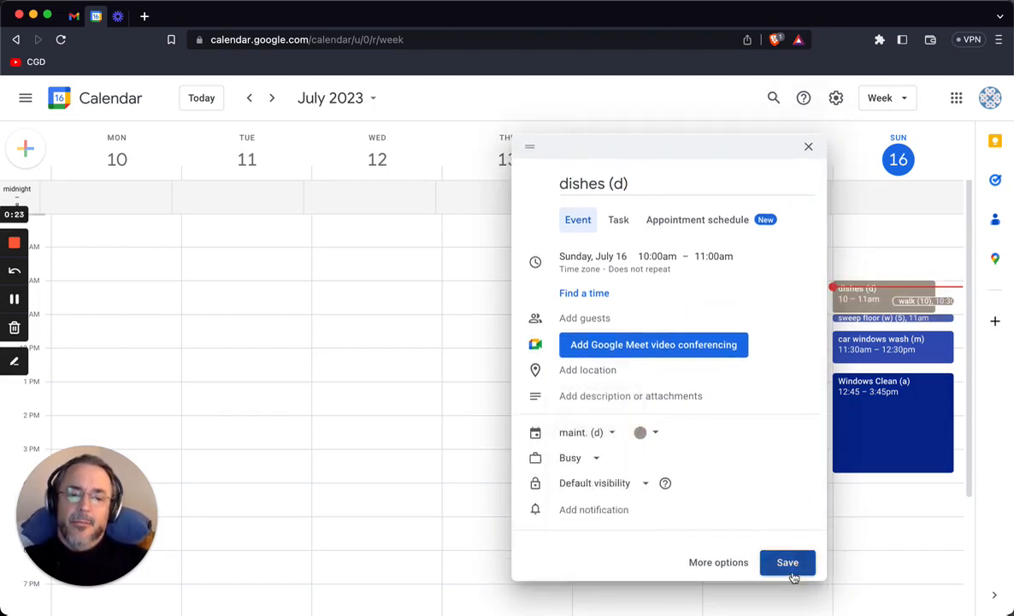
click(789, 564)
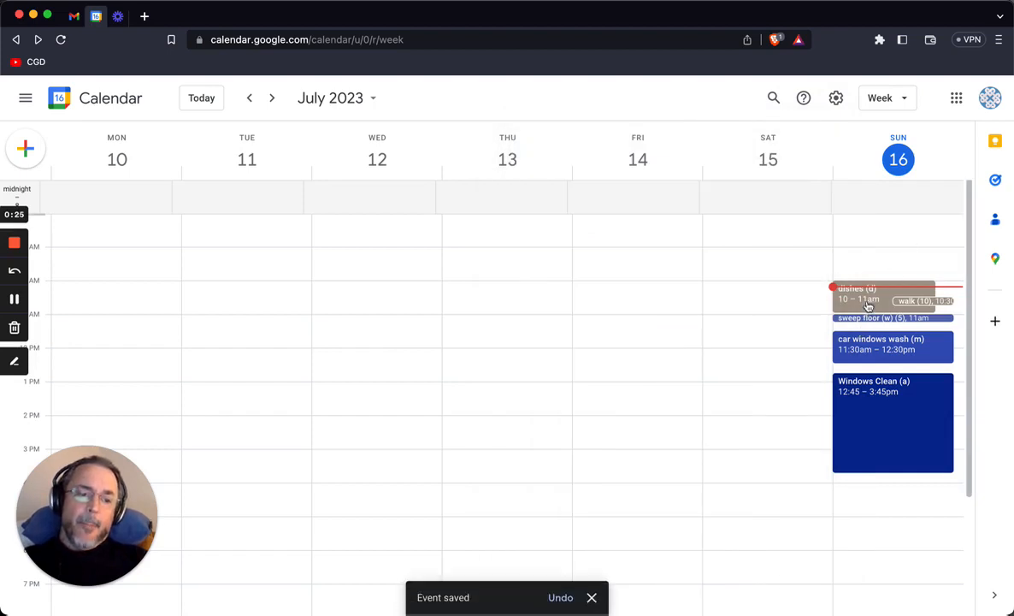
Reschedule Sunday's "dishes (d)" event to 10:00–10:15pm and set it to repeat daily
drag(868, 305, 887, 549)
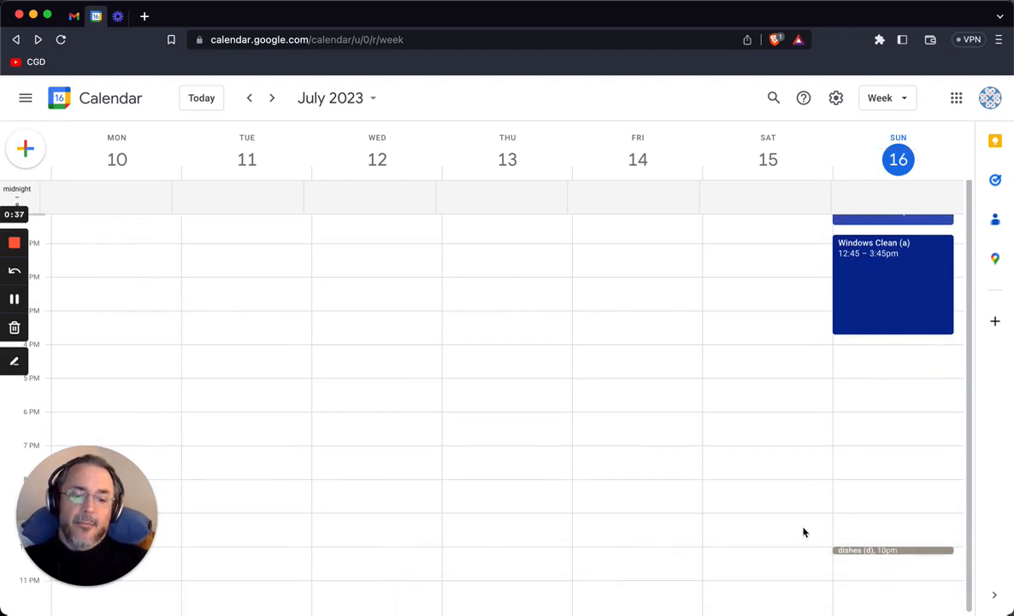
click(869, 549)
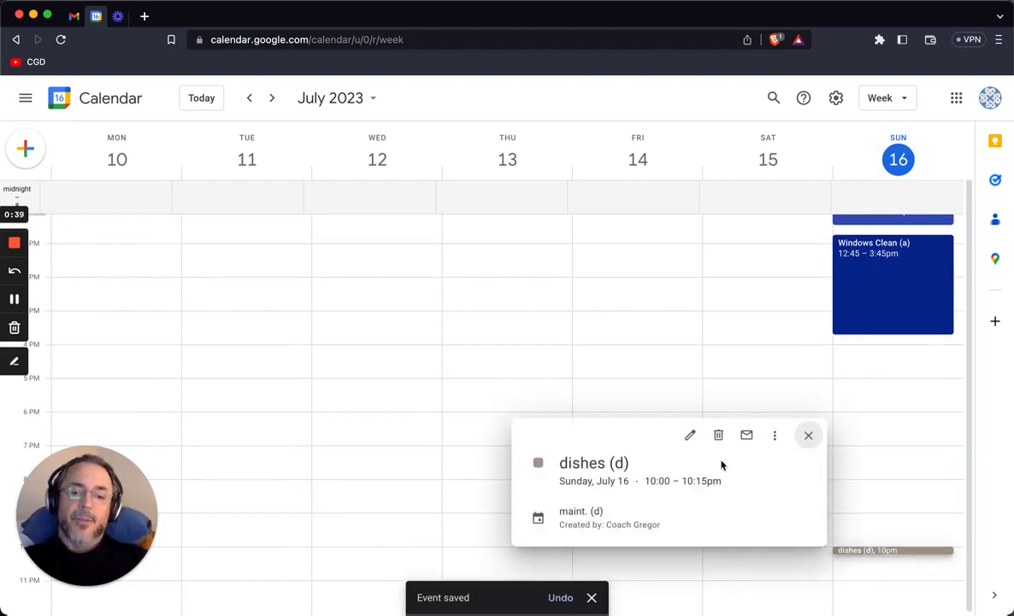
click(690, 437)
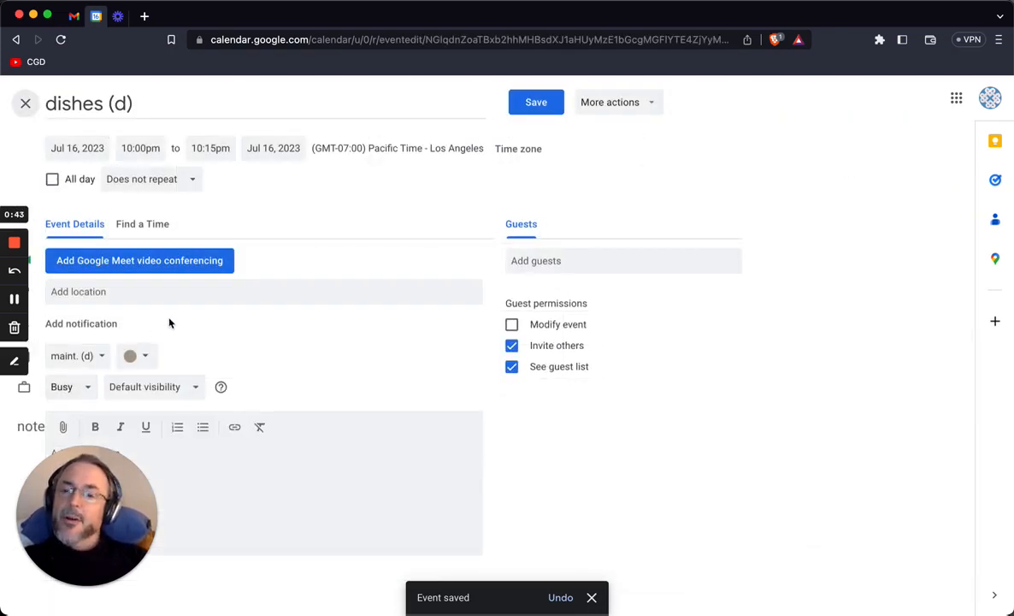
click(180, 182)
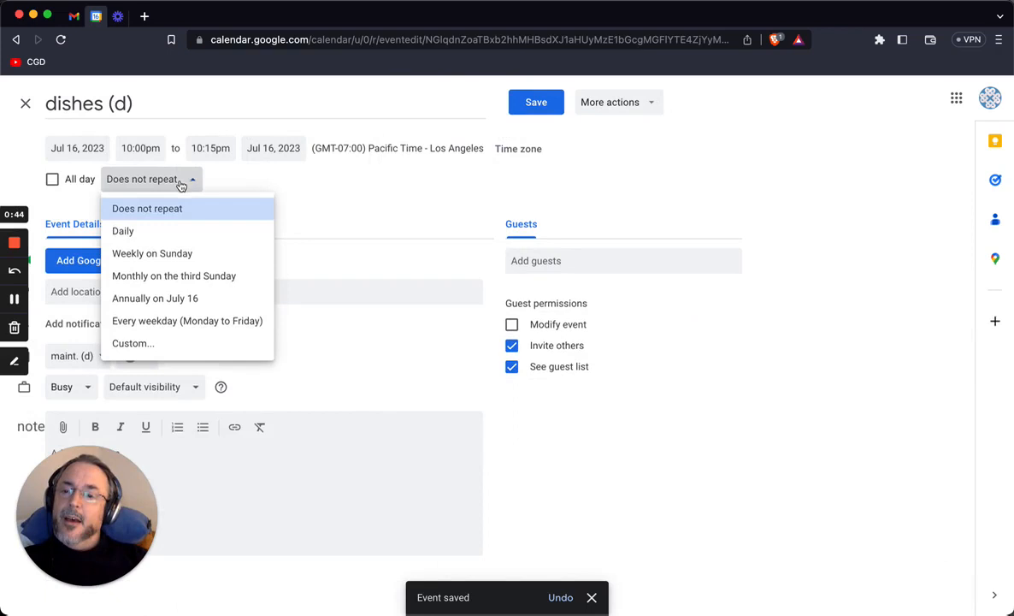
click(175, 237)
click(537, 109)
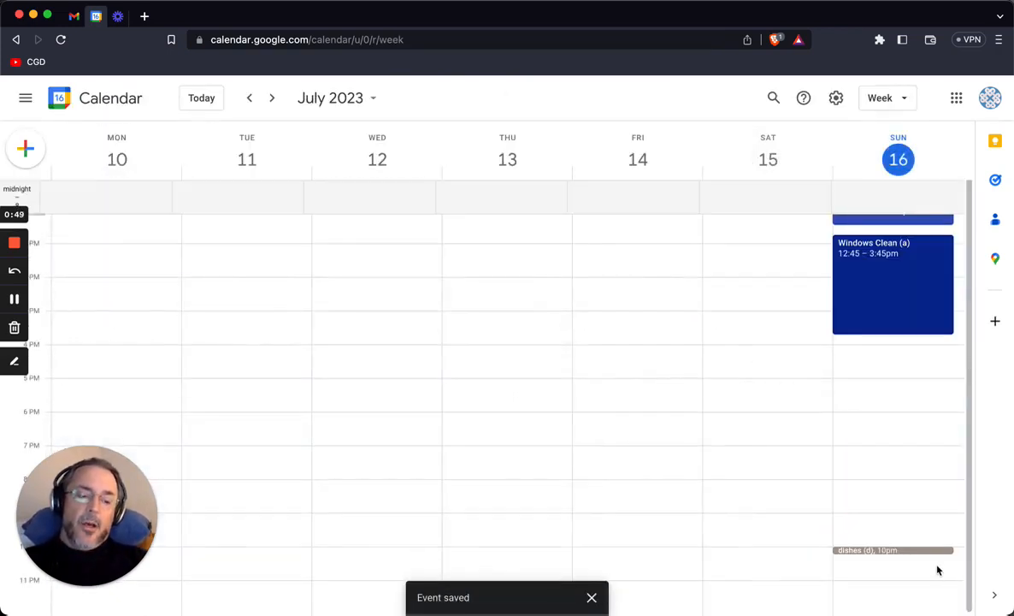
Add a notification to the daily "dishes (d)" event, remove it again, and save for this and following events
click(899, 550)
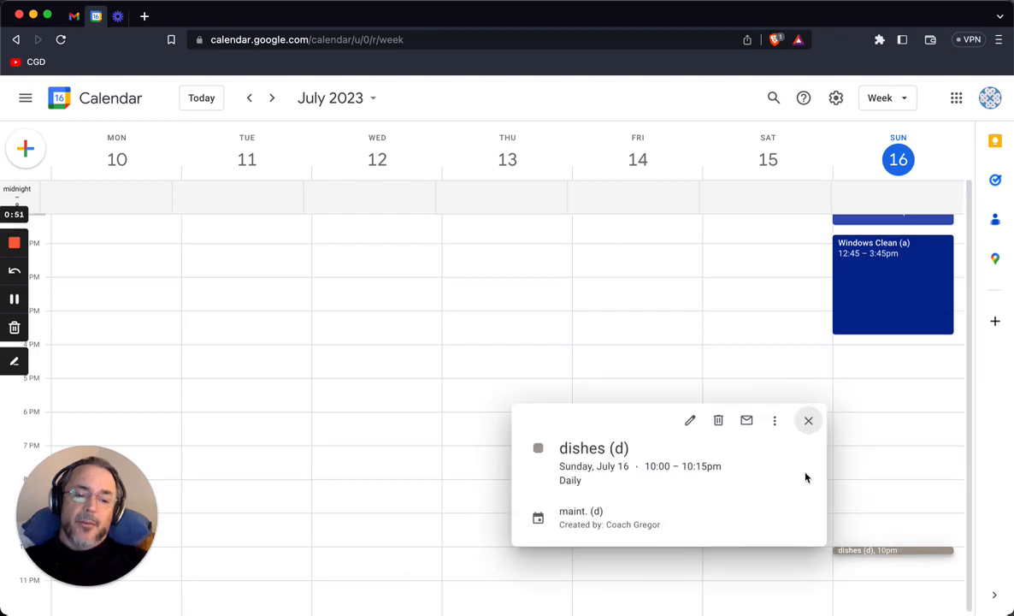
click(690, 420)
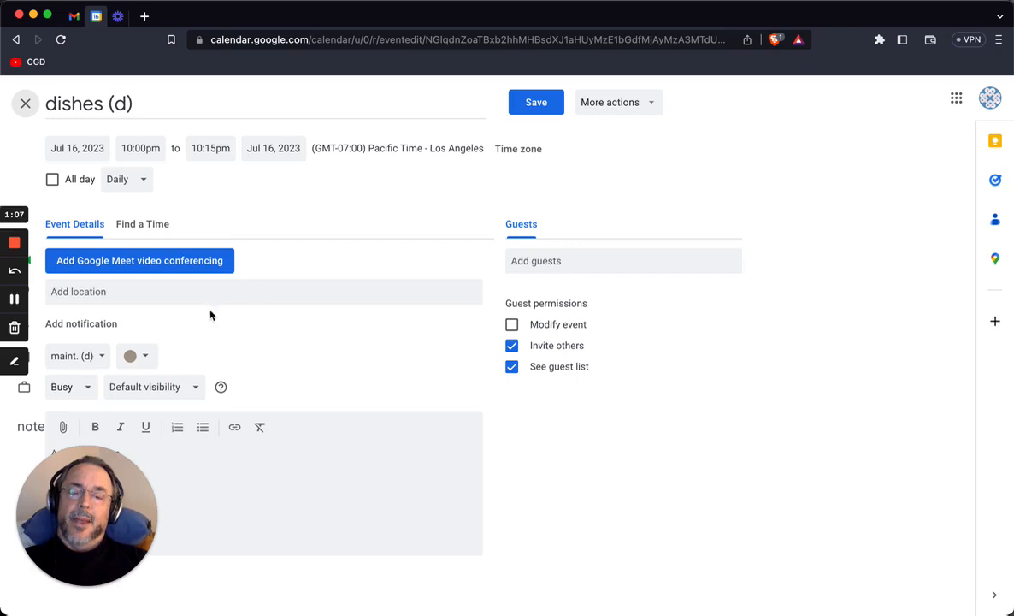
click(108, 325)
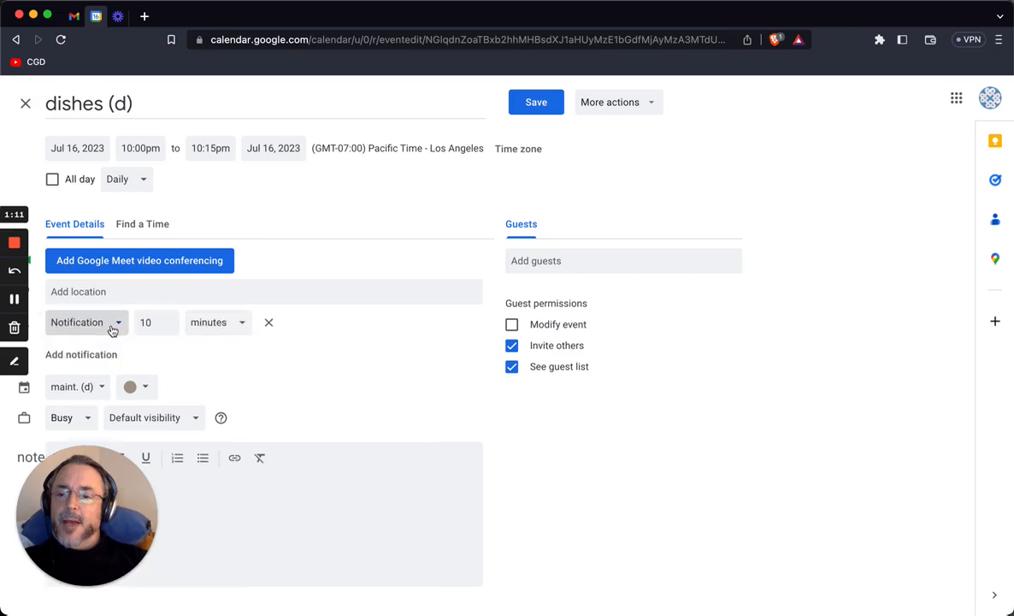
click(269, 323)
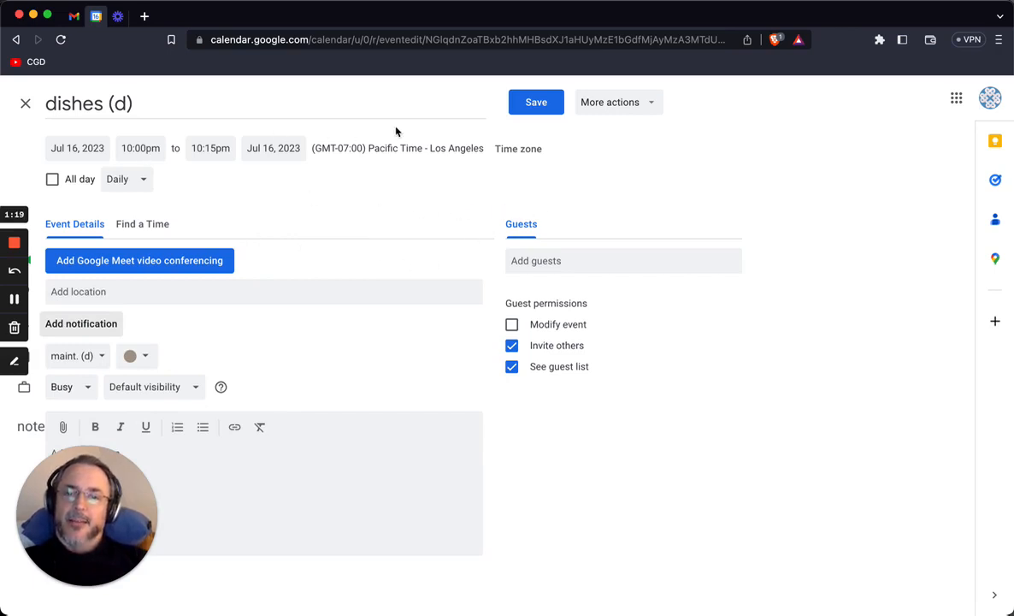
click(538, 106)
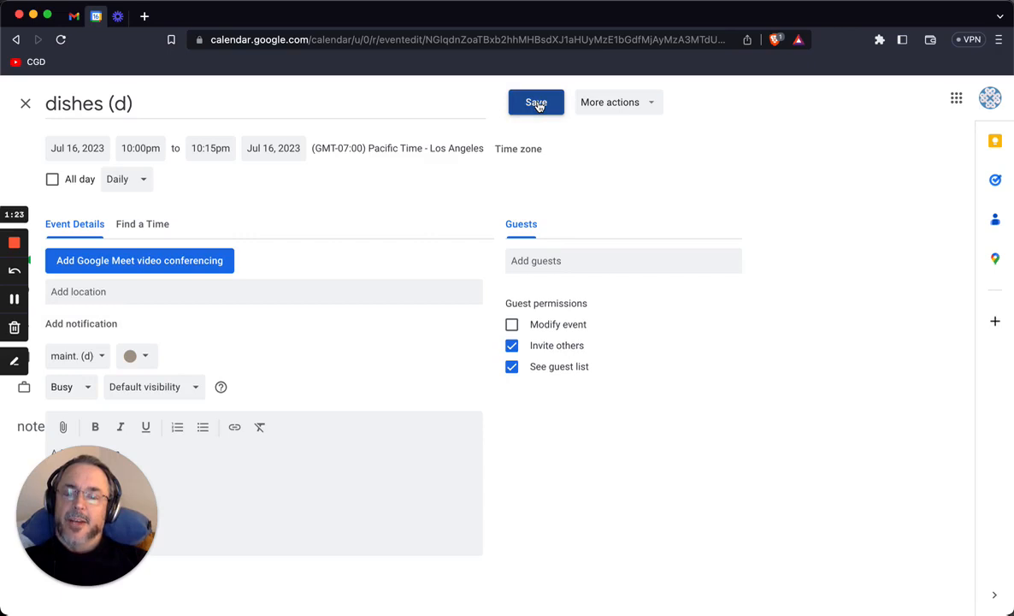
click(539, 106)
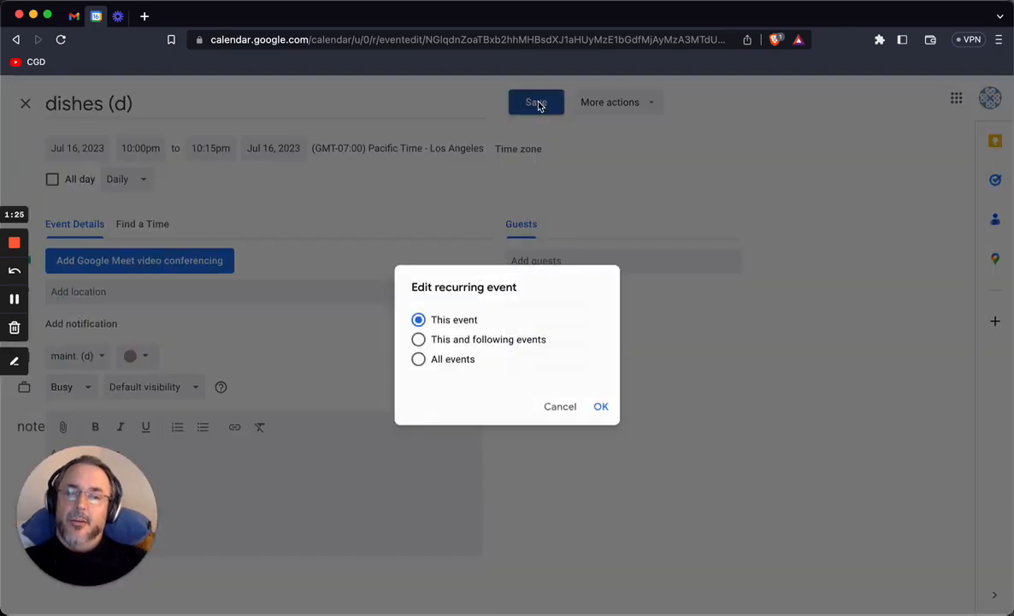
click(505, 342)
click(600, 406)
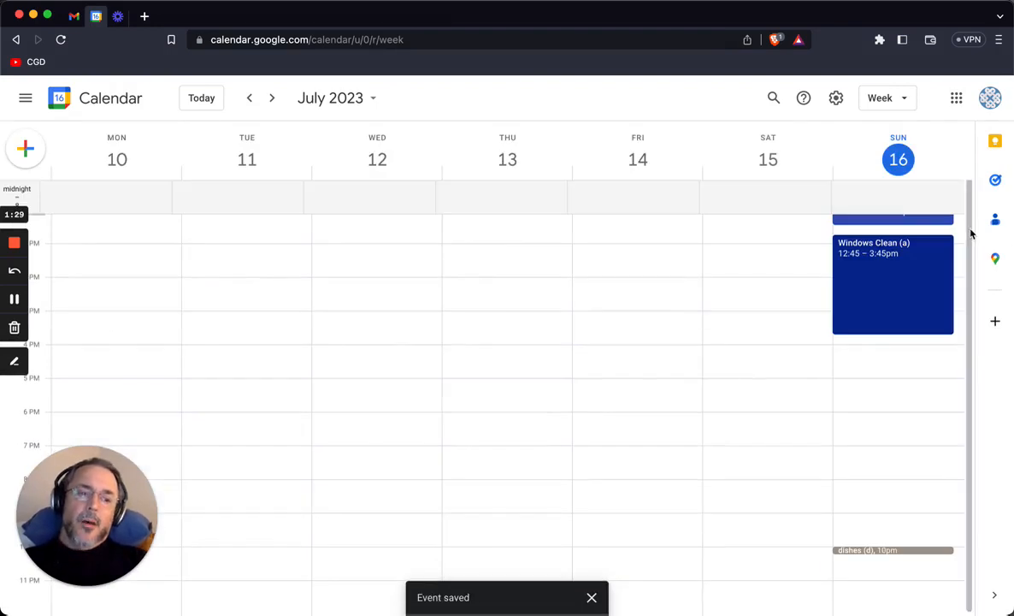
Add an email reminder 10 minutes before "walk (10)" and apply it to this and following events
click(892, 300)
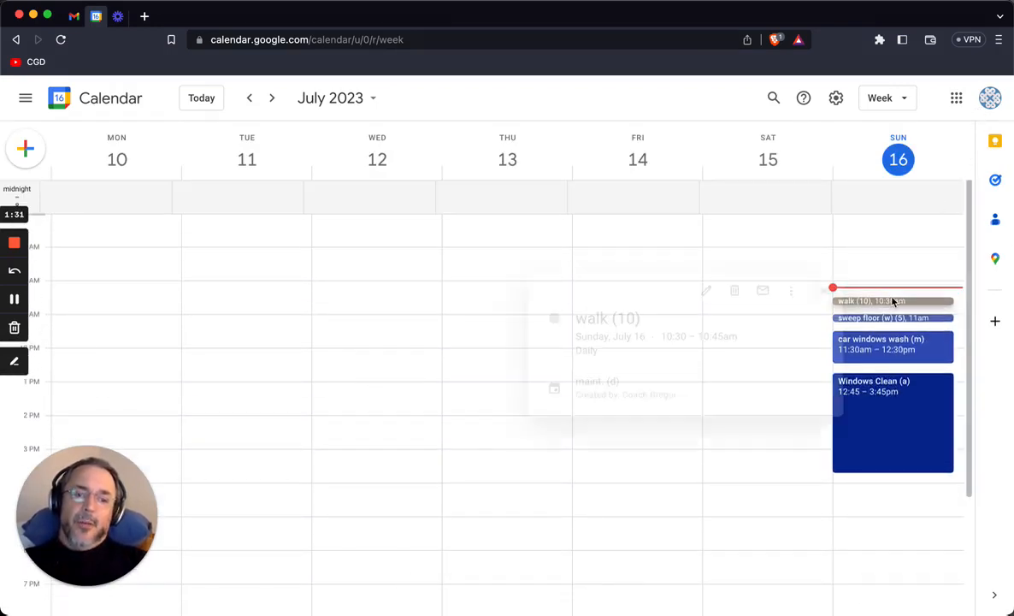
click(690, 290)
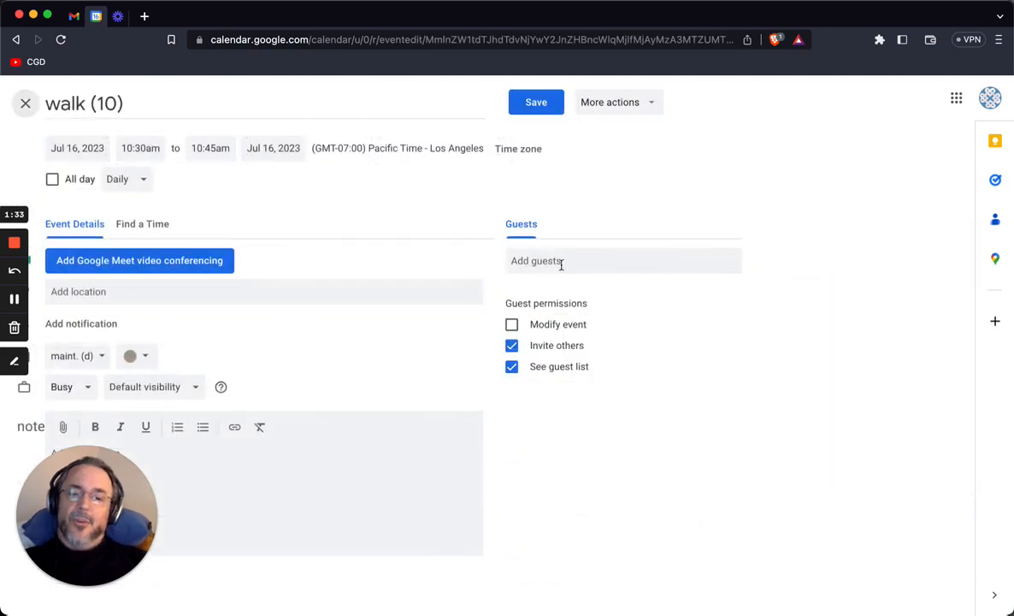
click(95, 323)
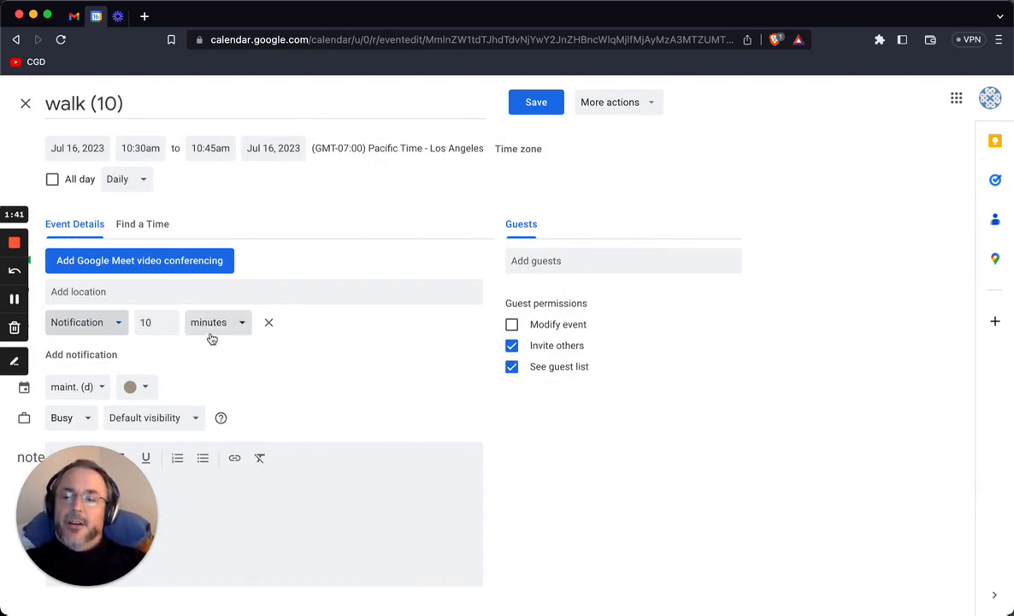
click(120, 329)
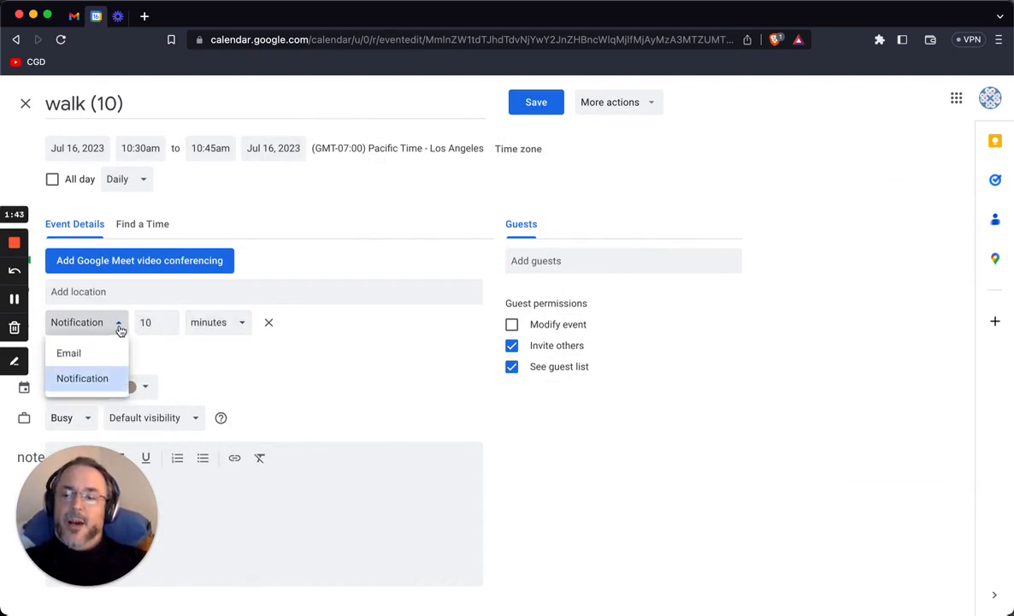
click(97, 356)
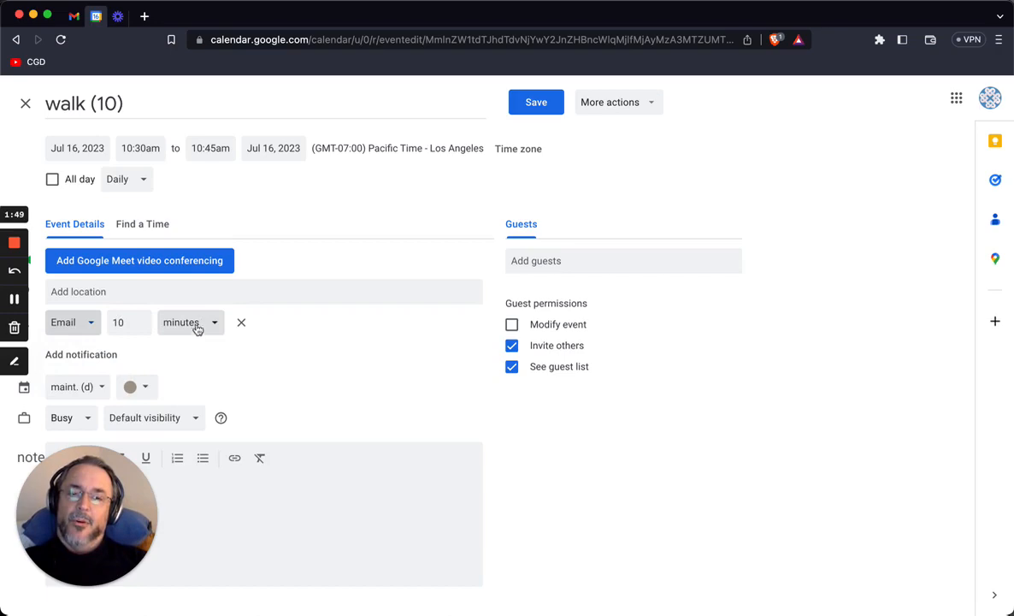
click(539, 103)
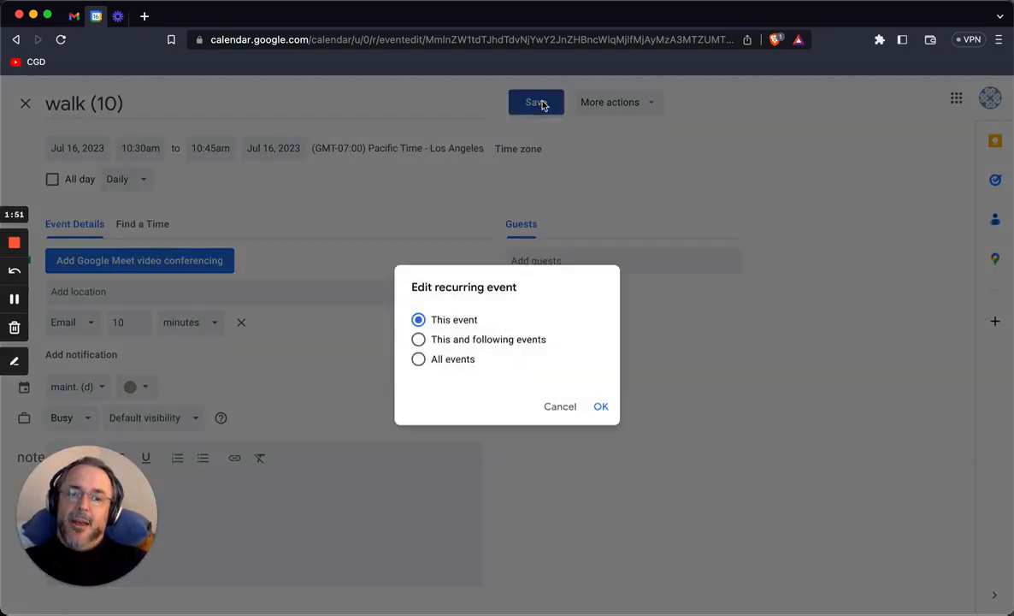
click(517, 340)
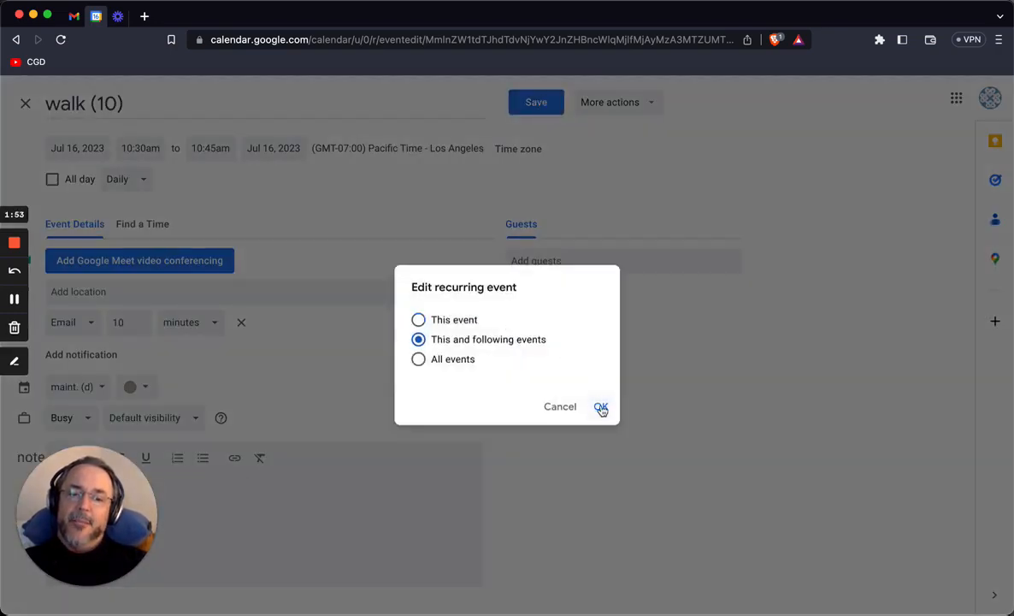
click(601, 407)
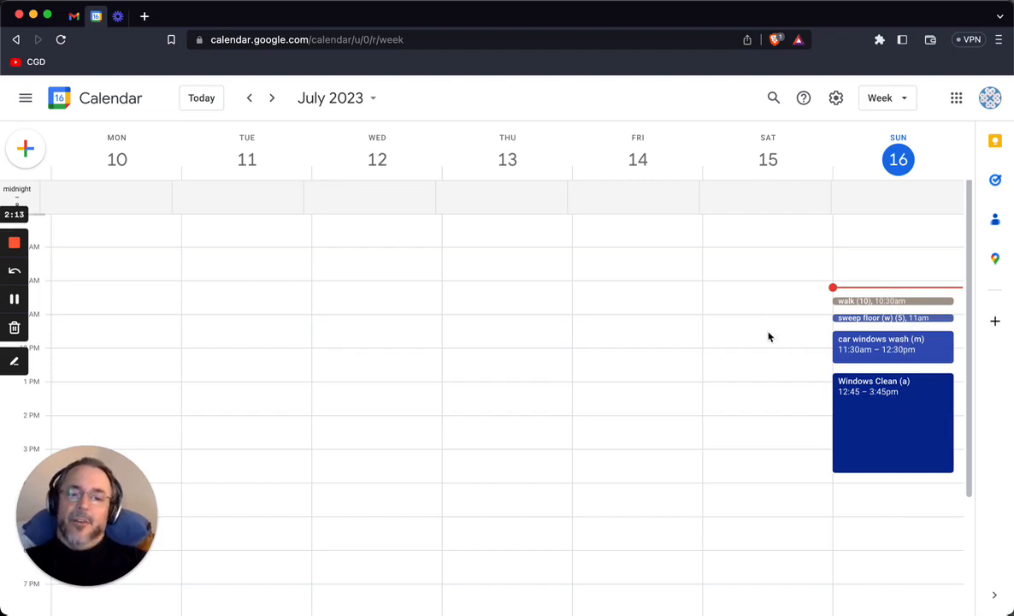
Review the details and reminders of Sunday's "walk (10)" and "dishes (d)" events
click(913, 304)
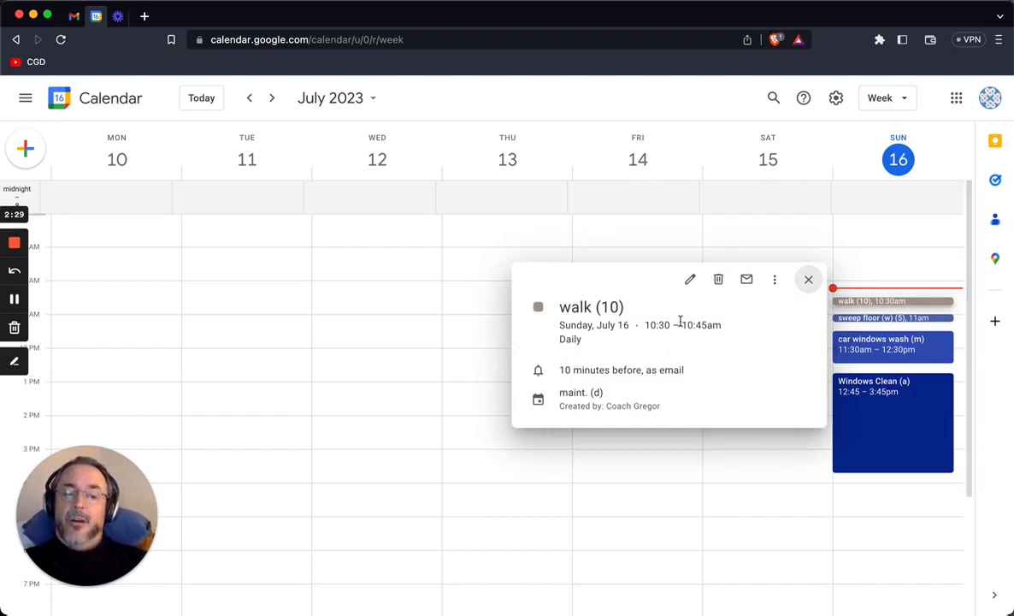
click(811, 280)
scroll(973, 317, down, 4)
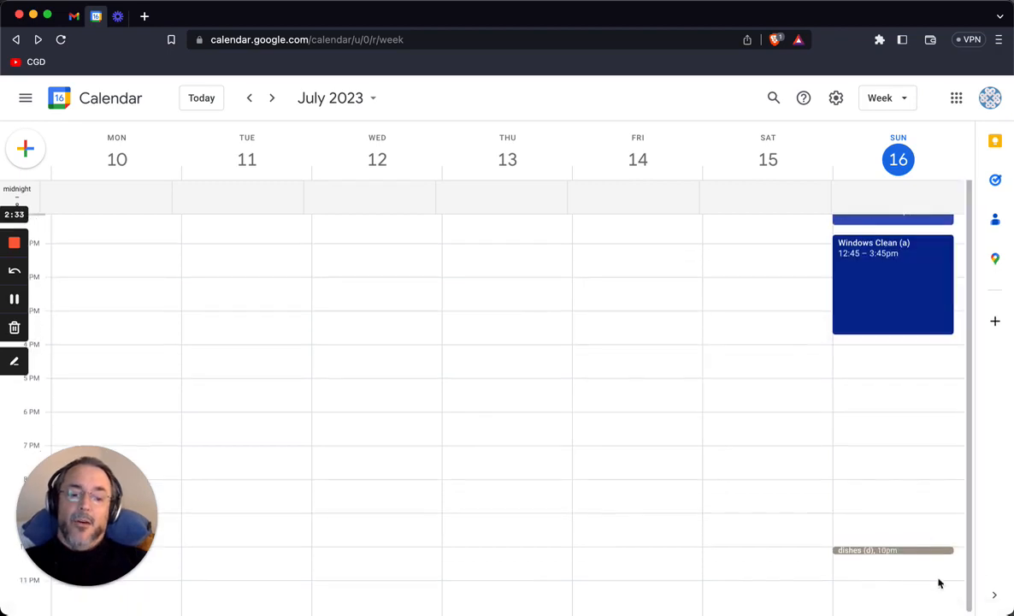
click(935, 550)
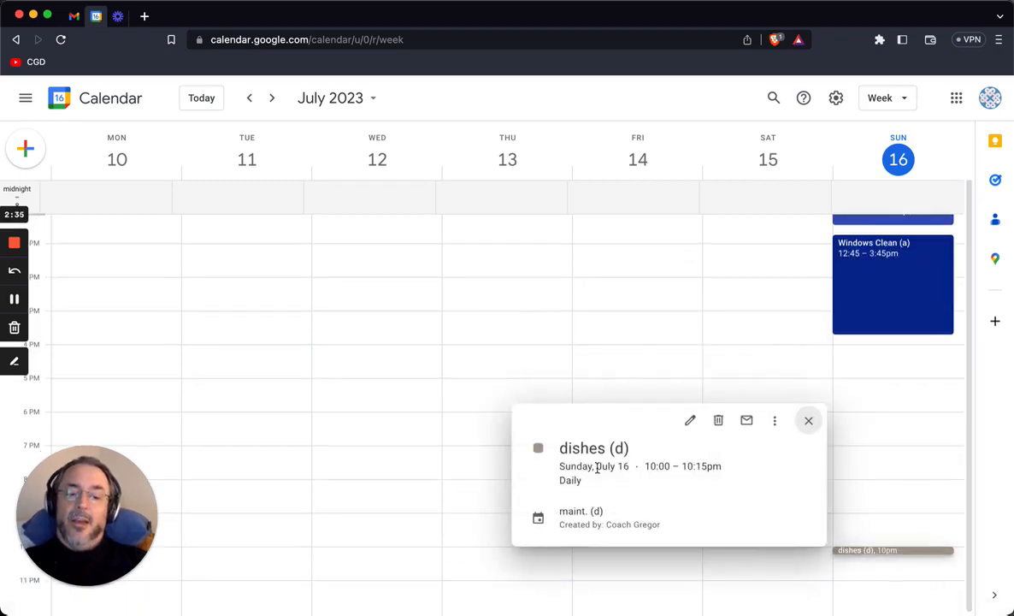
click(809, 421)
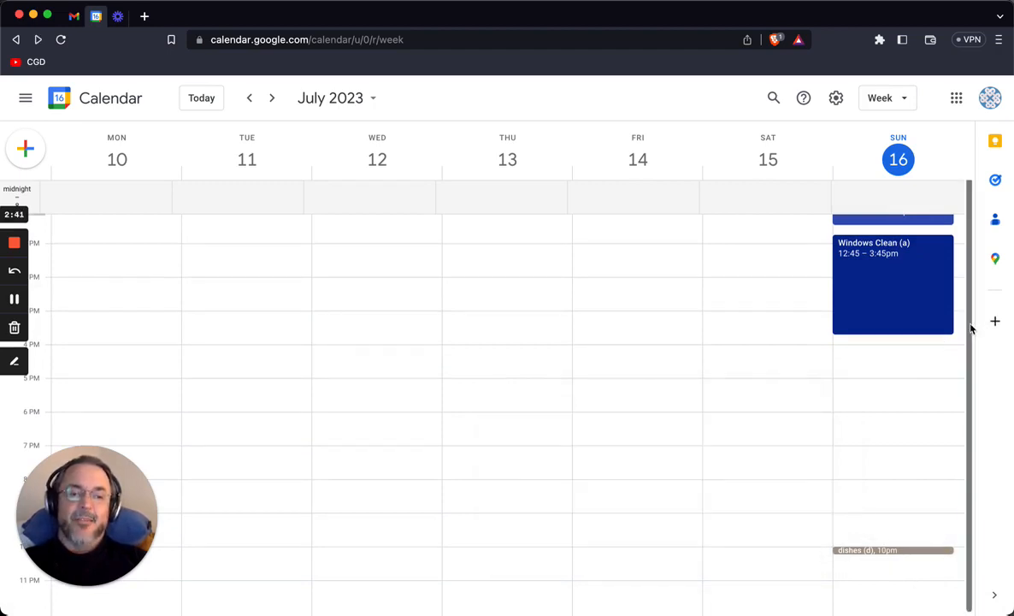
scroll(975, 274, up, 4)
scroll(976, 205, down, 4)
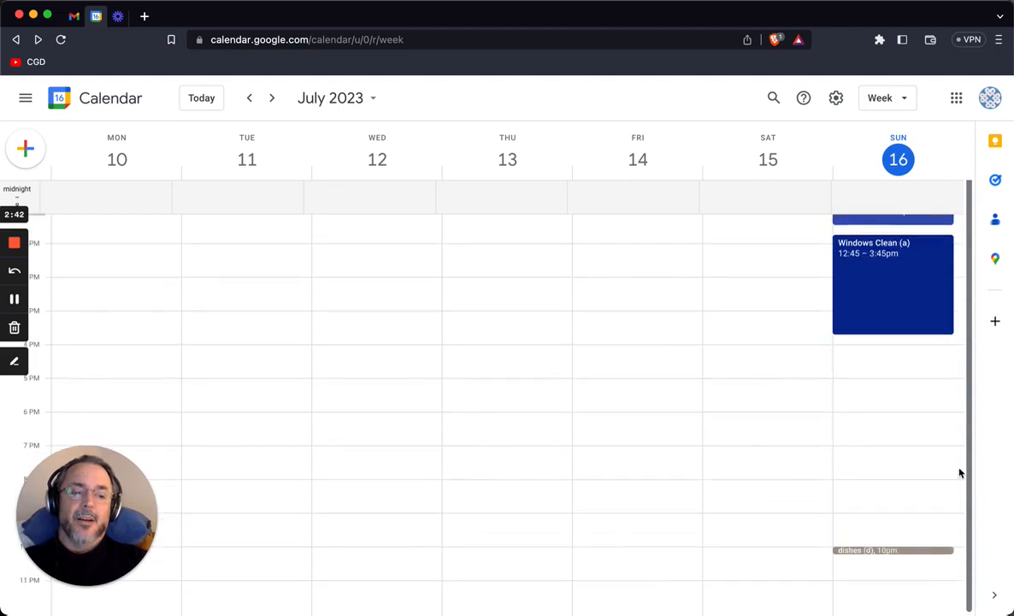
Delete only Sunday, July 16's occurrence of the daily "dishes (d)" event
click(903, 551)
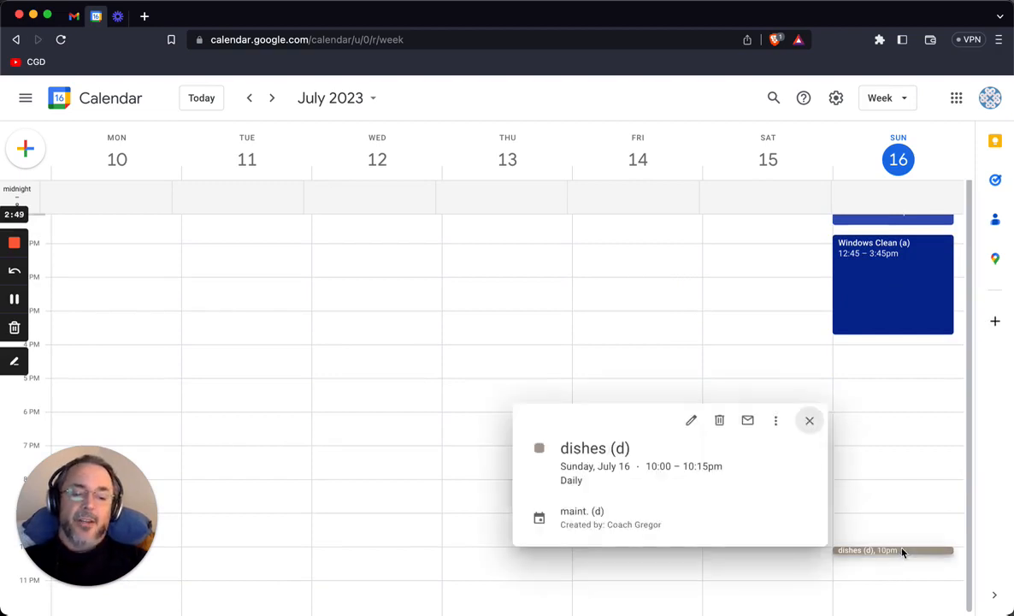
click(720, 421)
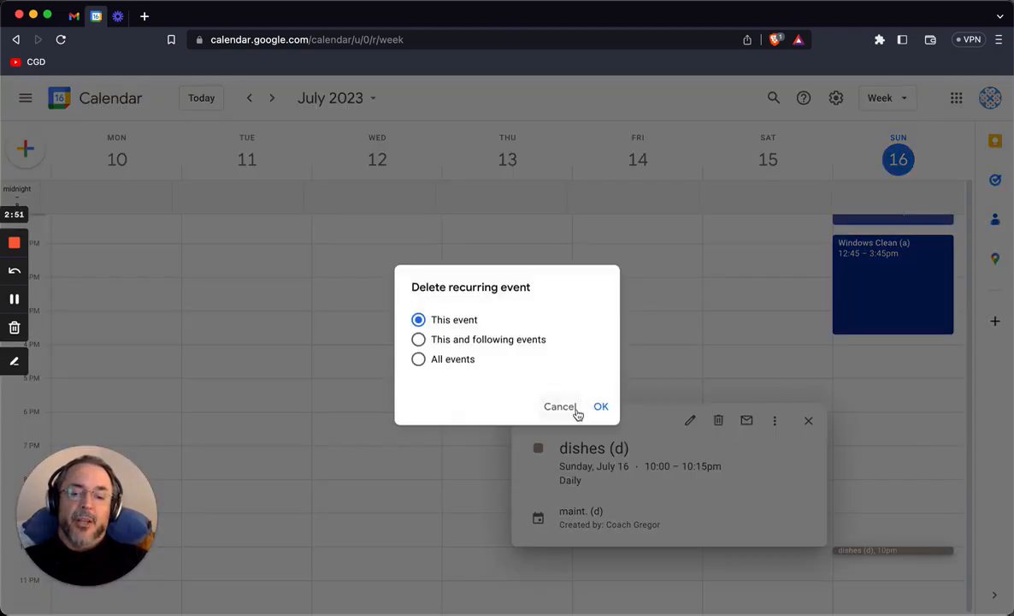
click(606, 412)
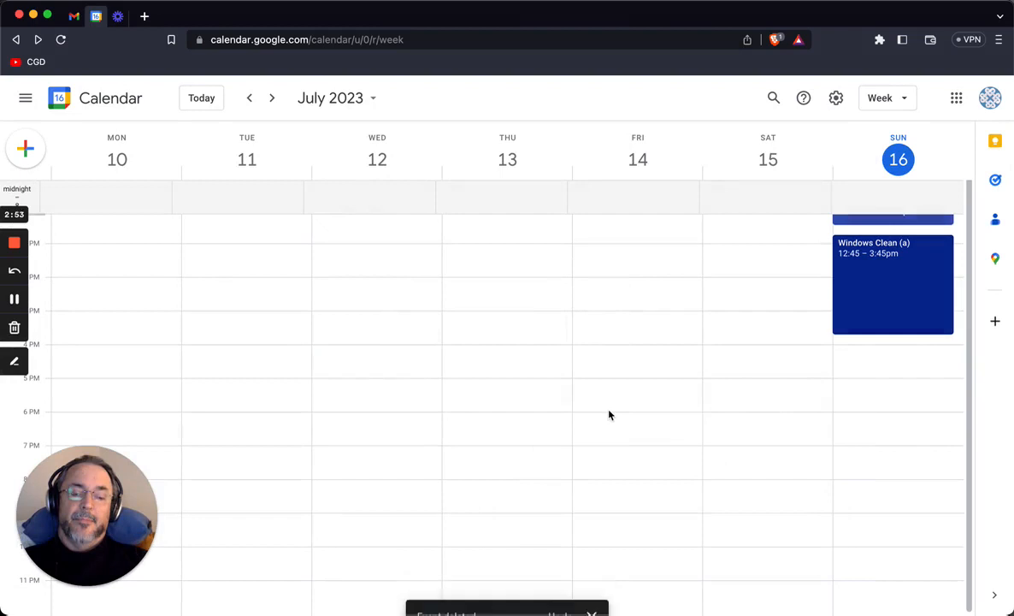